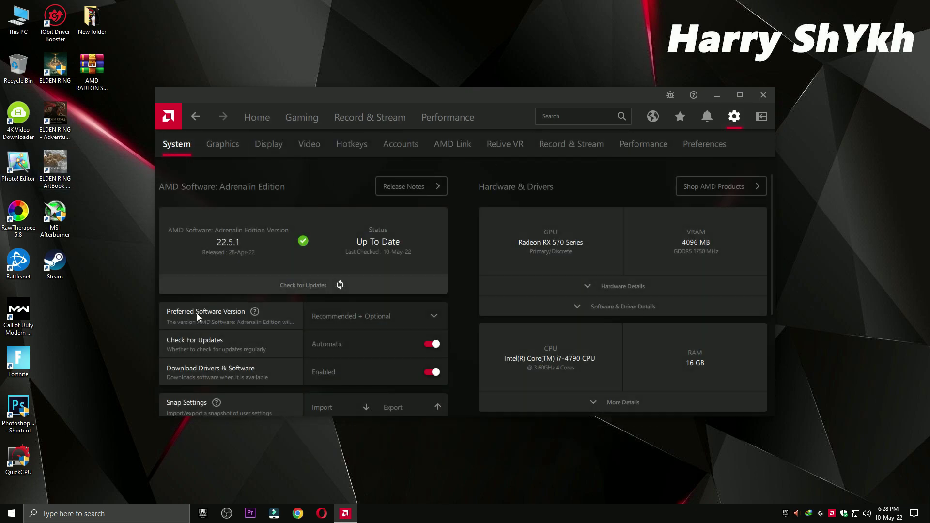
Choose Recommended + Optional as the preferred driver software version, and close the AMD settings window.
click(362, 324)
click(355, 366)
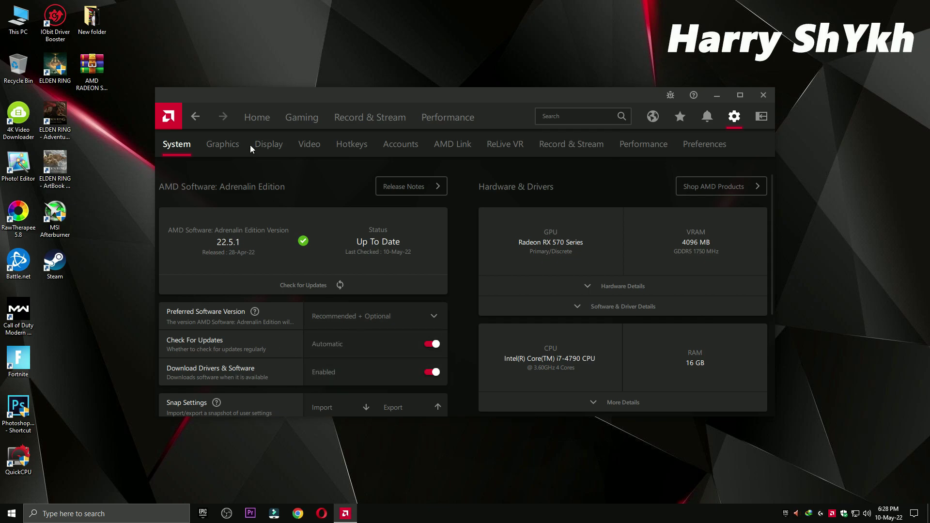
key(Escape)
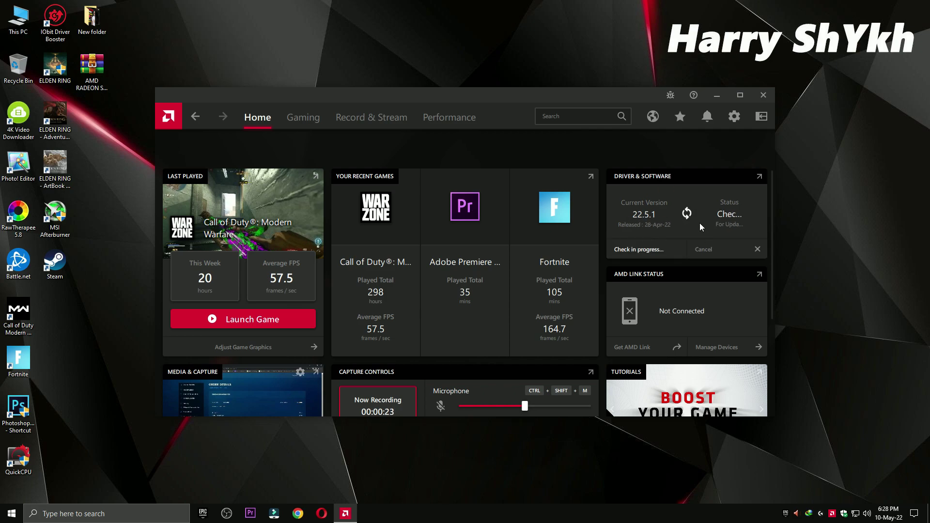
click(762, 96)
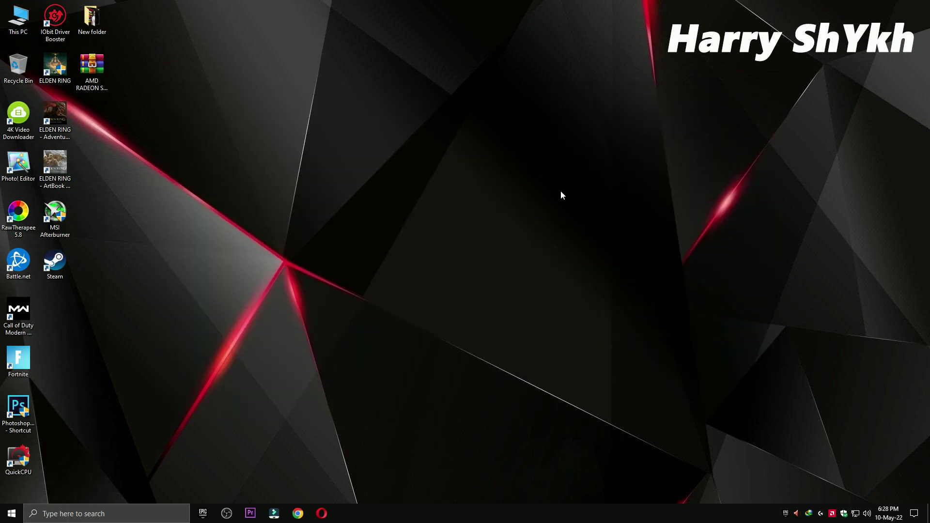
Extract the AMD RADEON SOFTWARE OPTIMIZE PACK archive onto the desktop and move the leftover archive to the Recycle Bin.
drag(91, 72, 463, 186)
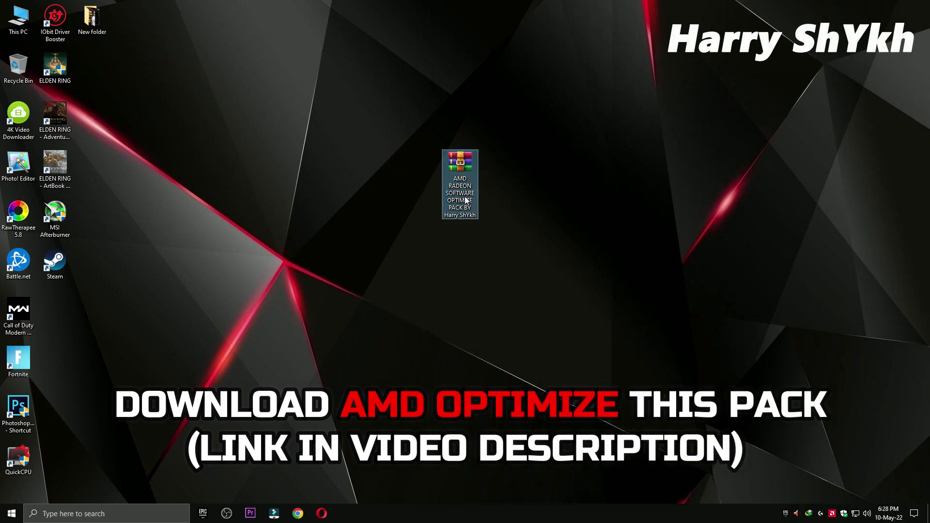
right_click(456, 206)
click(488, 216)
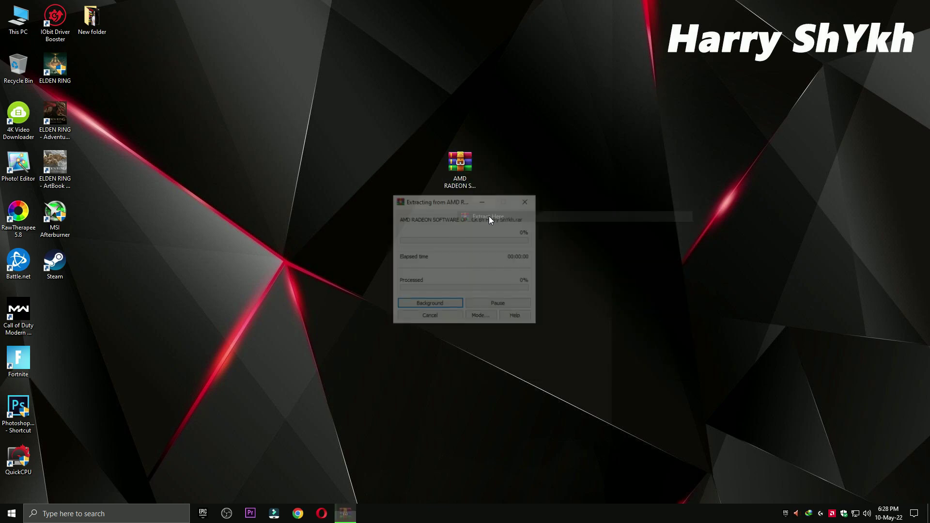
drag(68, 314, 14, 61)
click(411, 193)
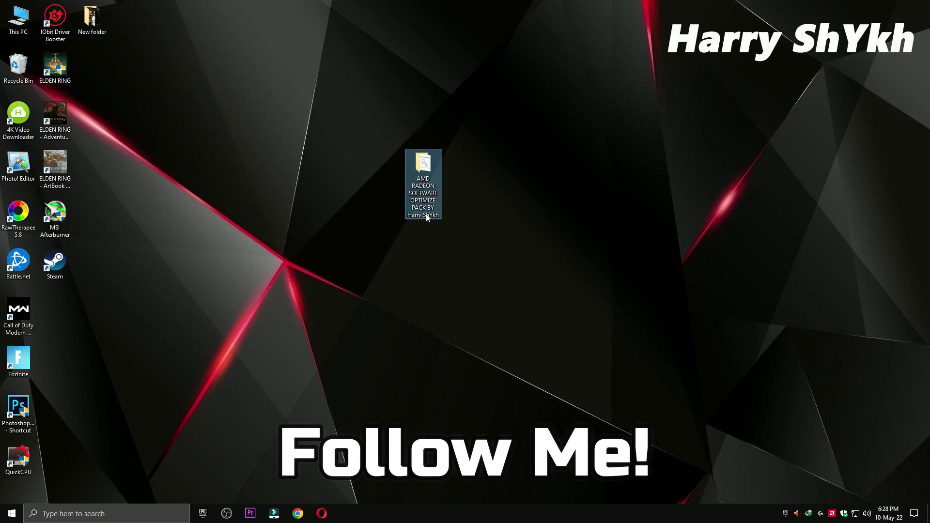
Open the extracted optimize pack folder in a smaller window and go into 1 Windows Settings Best (Registry).
double_click(429, 185)
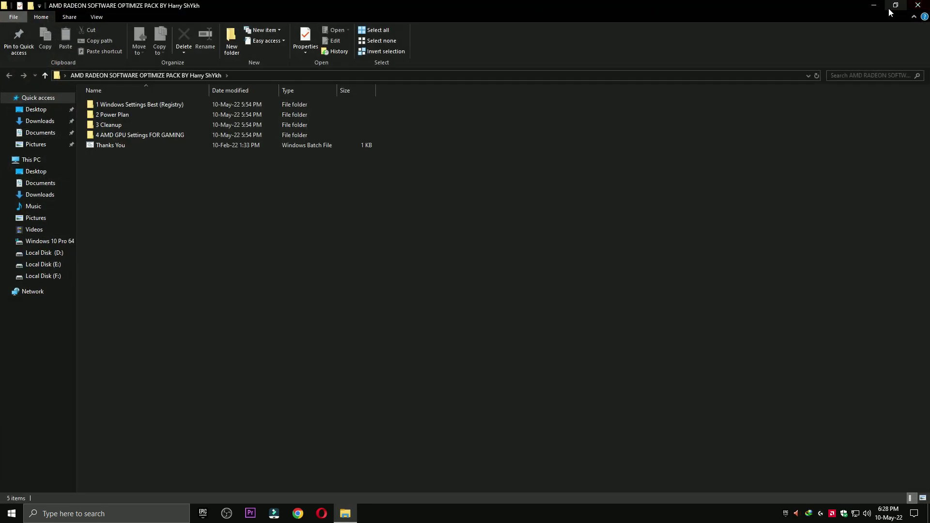
click(896, 5)
drag(530, 94, 603, 81)
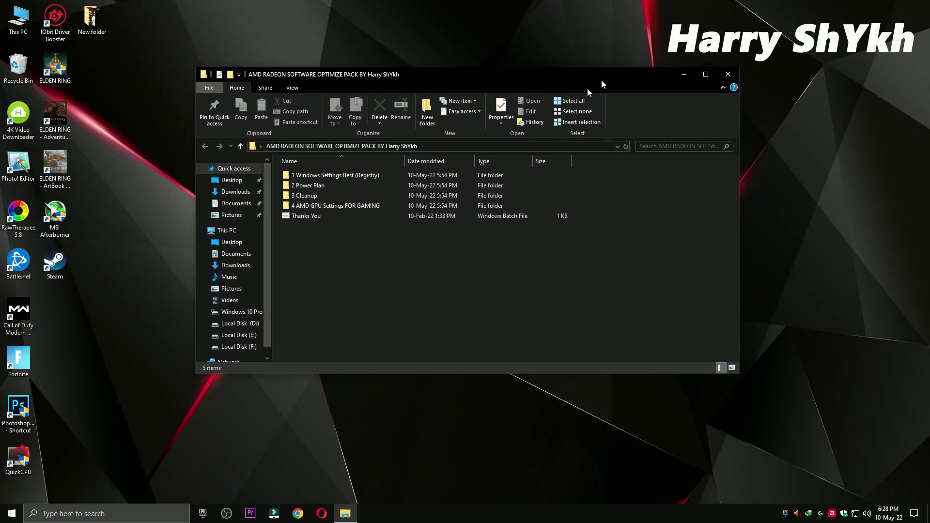
double_click(329, 175)
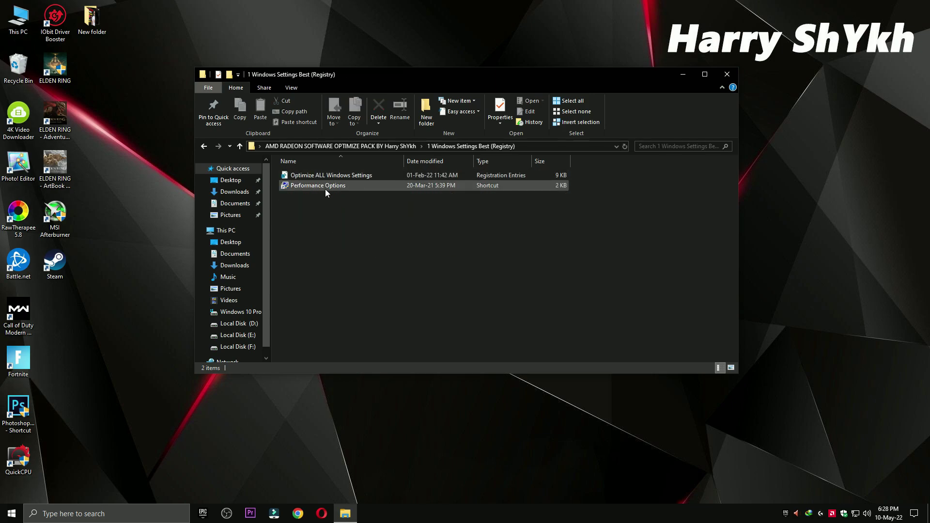
click(12, 514)
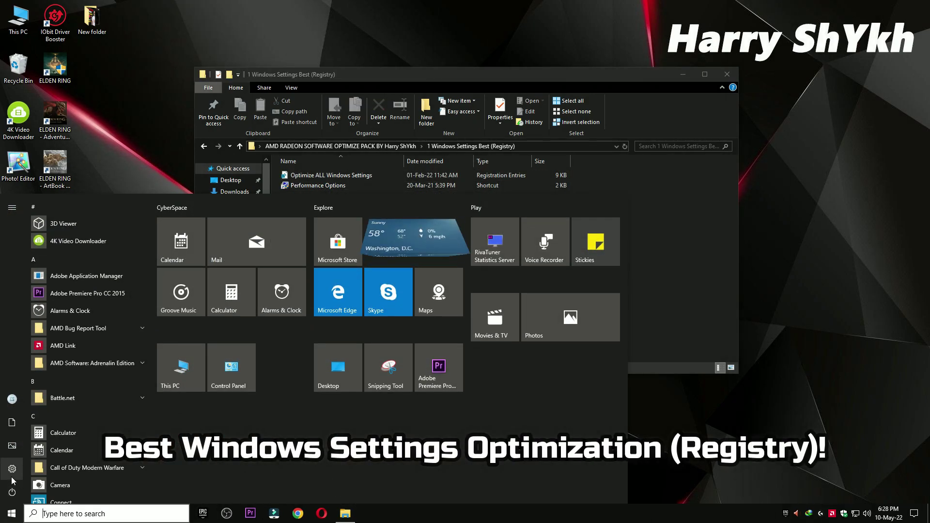
click(12, 469)
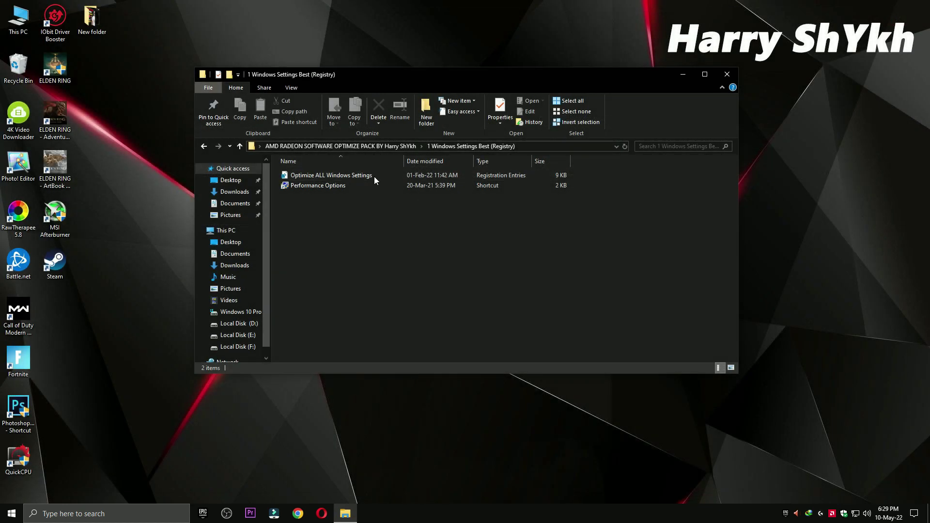
Merge the Optimize ALL Windows Settings file into the registry and confirm the prompts.
double_click(374, 176)
click(538, 272)
click(571, 258)
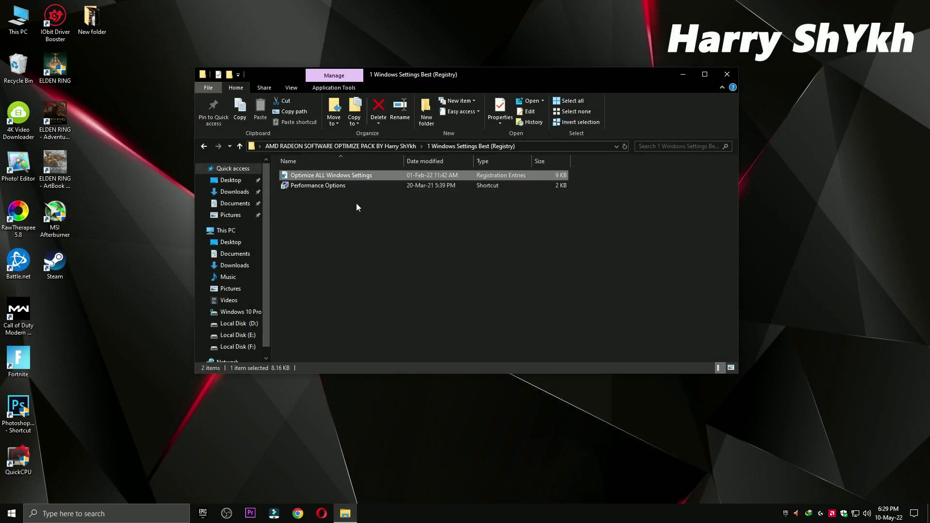
Open the Performance Options shortcut and accept the visual effects setting Let Windows choose what's best for my computer.
double_click(317, 185)
drag(121, 32, 312, 58)
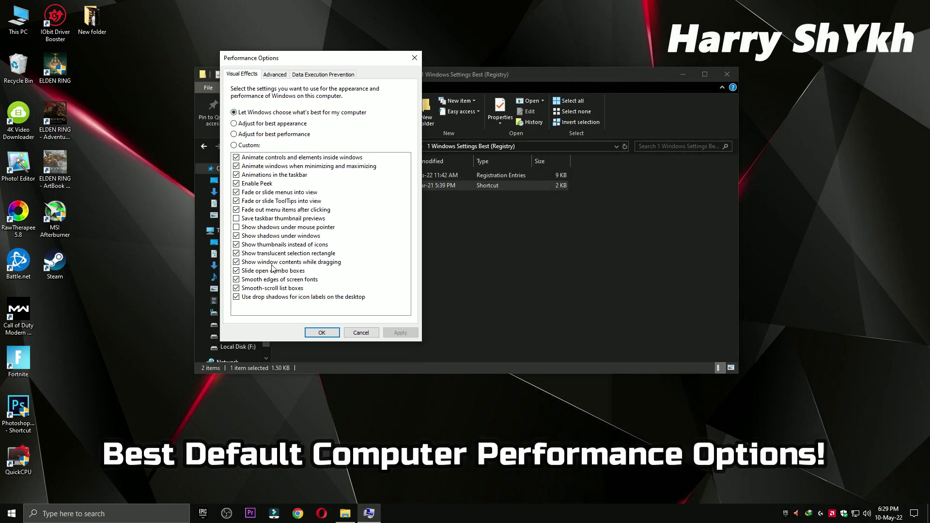
click(323, 332)
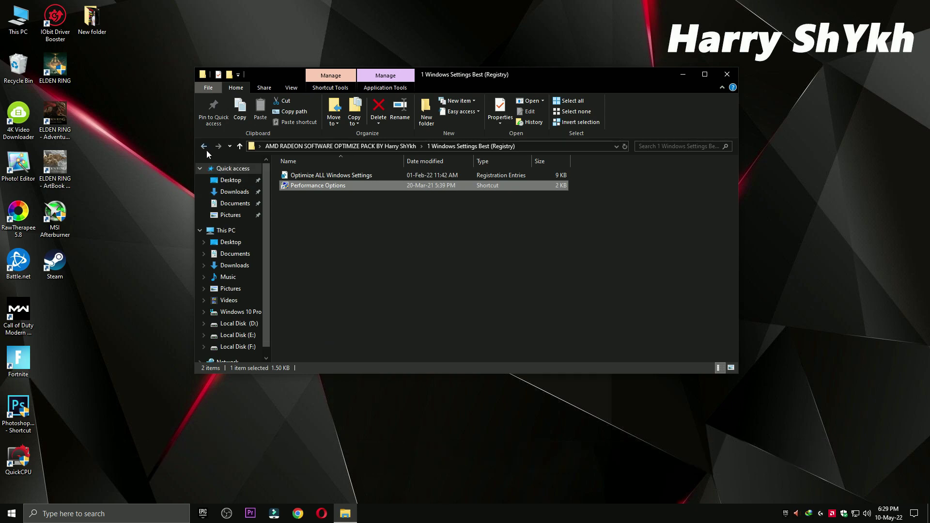
Go to the pack's 2 Power Plan folder, launch the installed Quick CPU, and close the folder window and update notice.
click(204, 146)
double_click(310, 183)
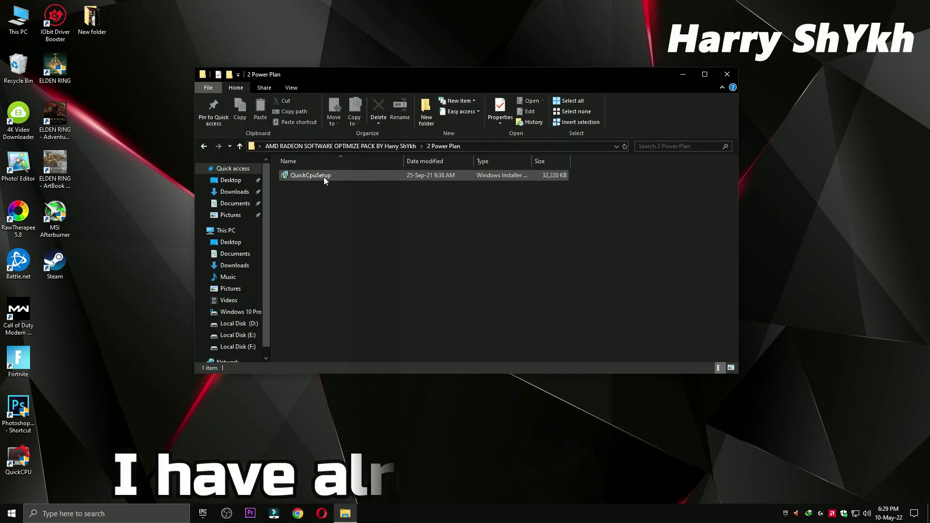
double_click(19, 457)
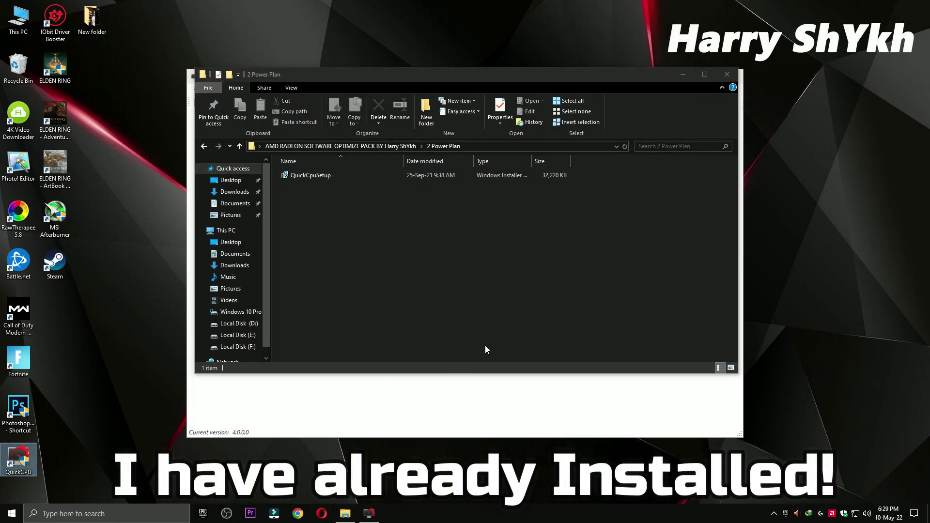
click(727, 75)
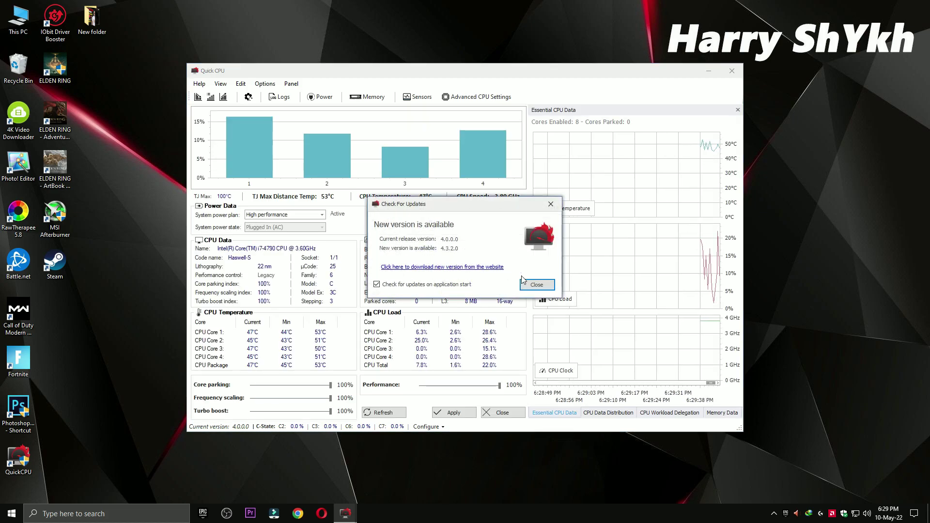
click(484, 282)
Apply the High performance power plan with core parking, frequency scaling and turbo boost at 100%.
click(312, 216)
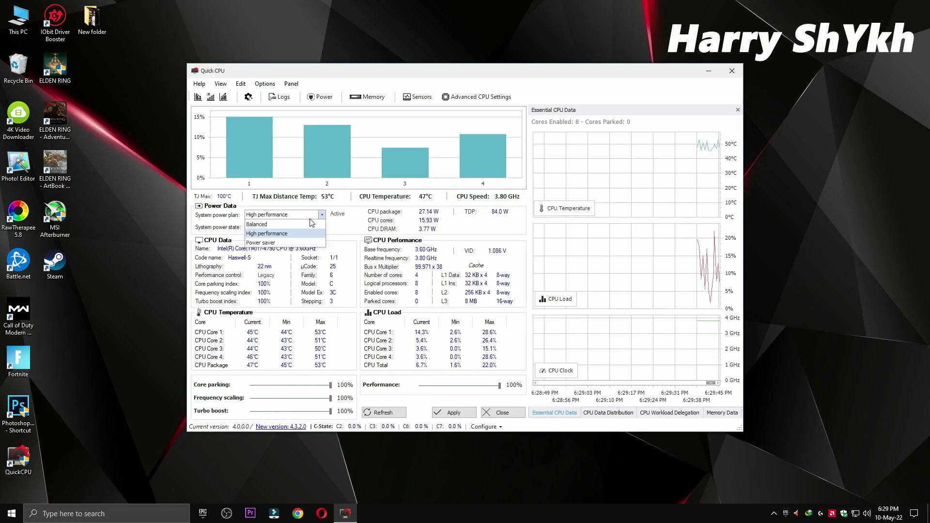
click(285, 235)
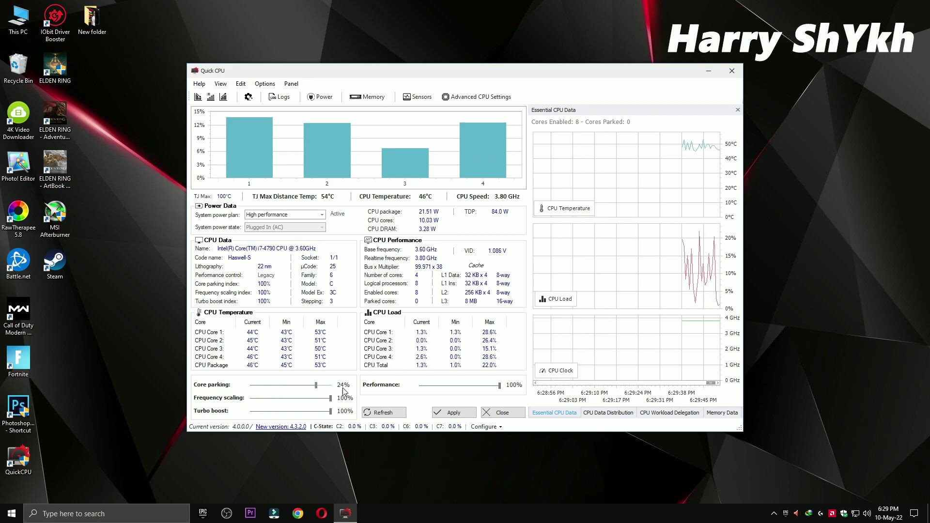
click(318, 398)
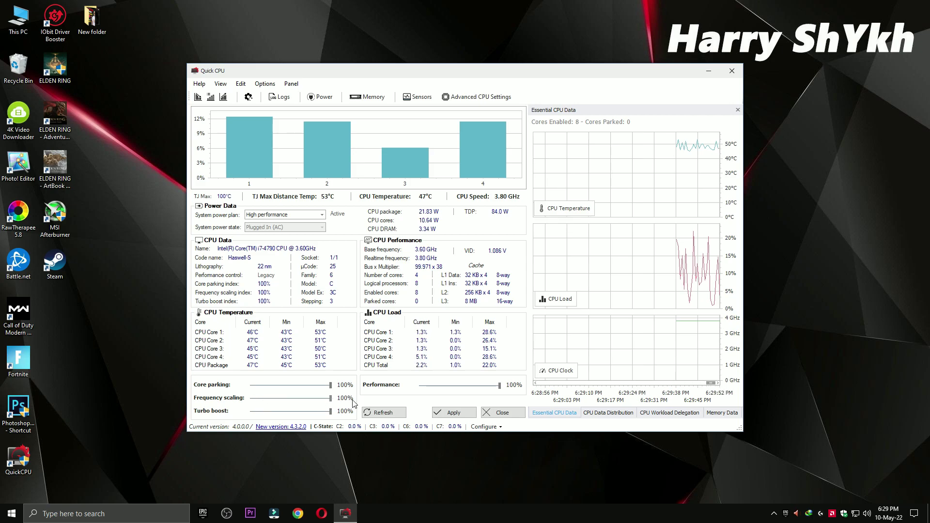
click(295, 411)
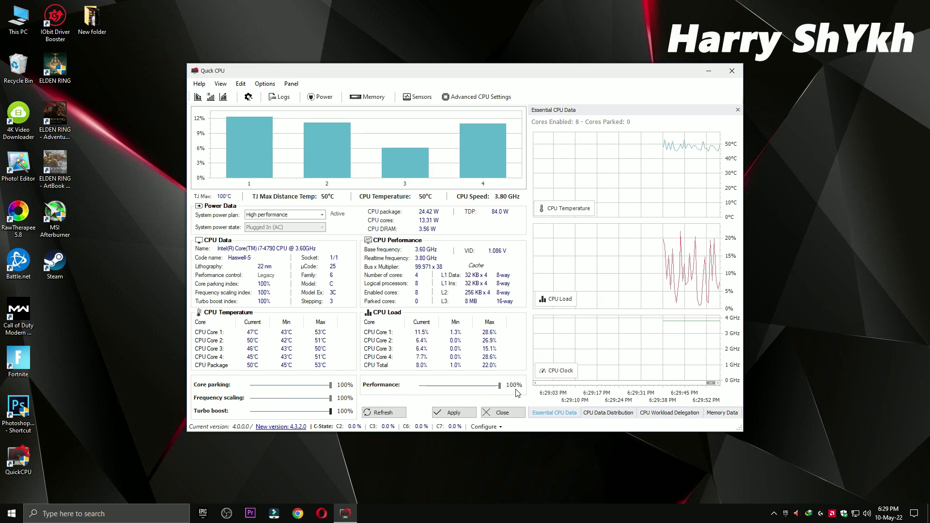
click(454, 413)
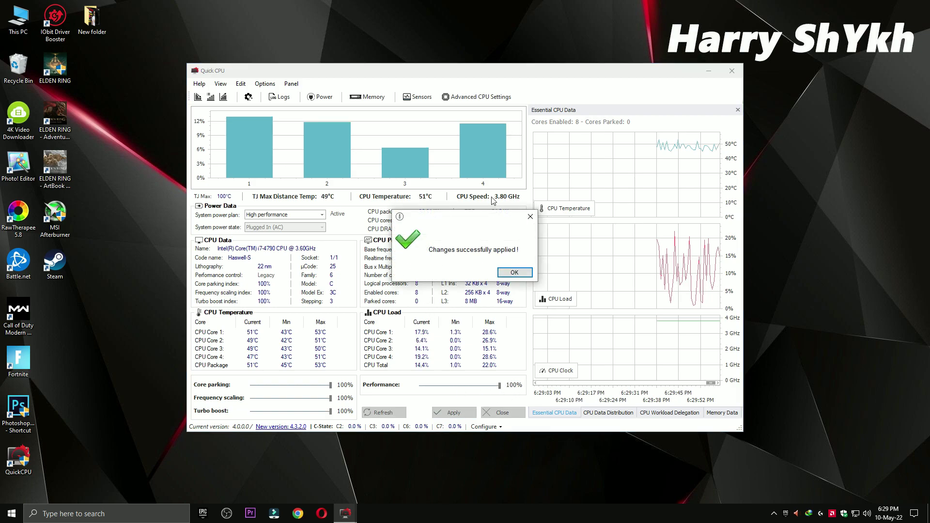
click(511, 297)
Search Windows for "power", check the active plan under Choose a power plan, and close Power Options and Quick CPU.
click(151, 512)
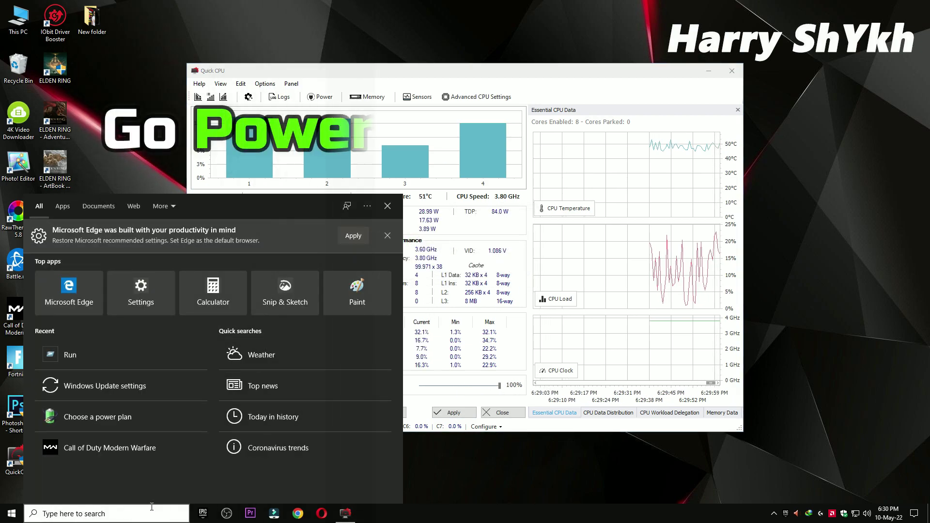
text(power)
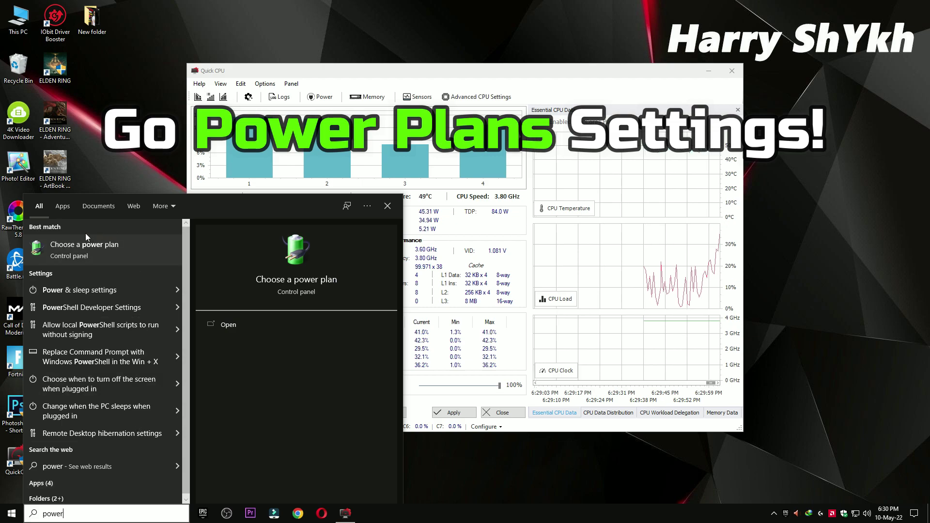
click(84, 256)
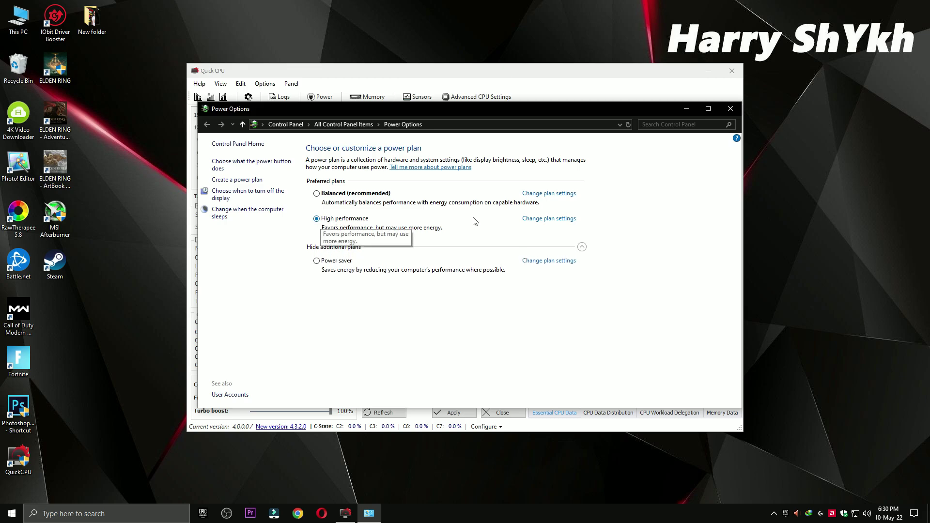
click(730, 109)
click(732, 71)
From the pack's 3 Cleanup folder, run the junk file deletion scripts and Disk Clean-Up, and close the folder window.
double_click(420, 179)
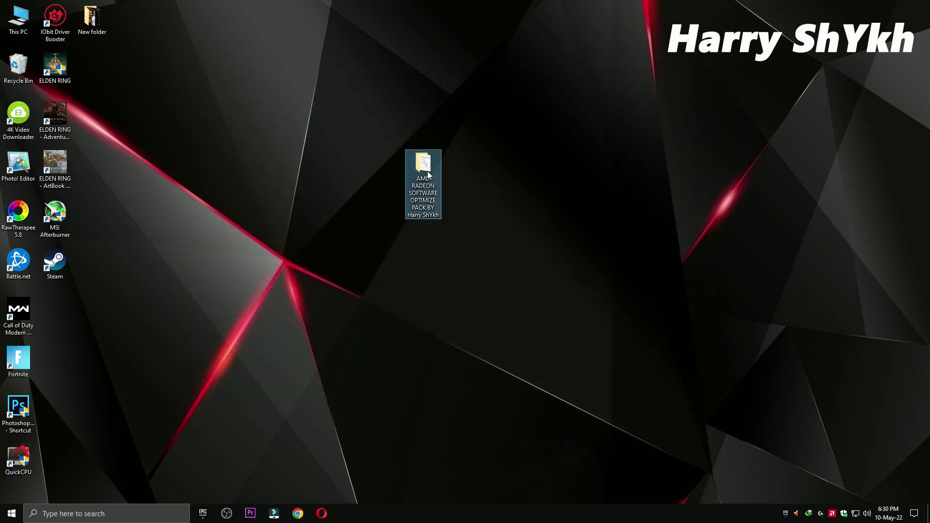
double_click(321, 196)
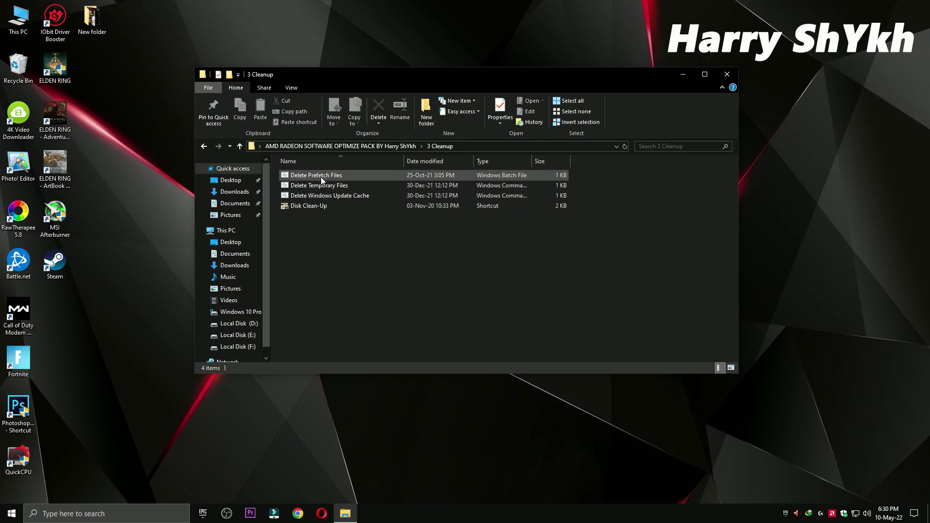
click(313, 184)
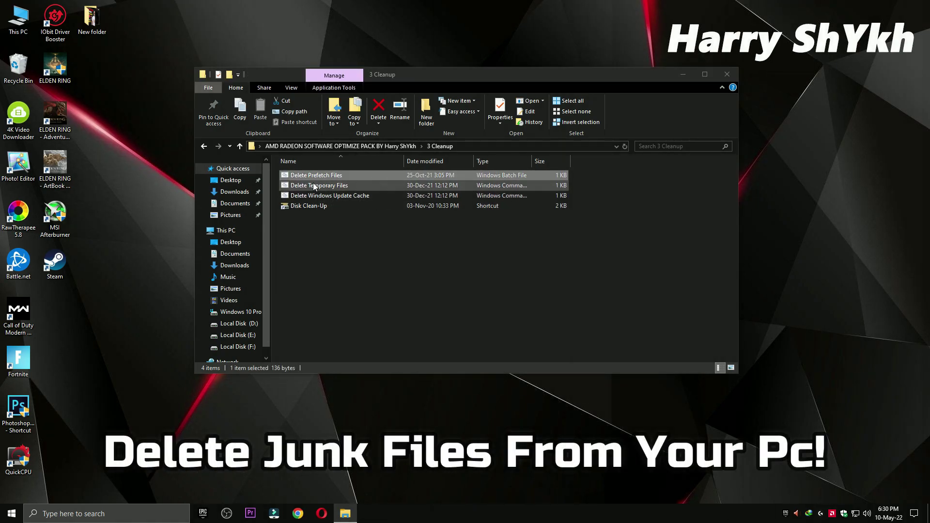
double_click(320, 207)
click(727, 74)
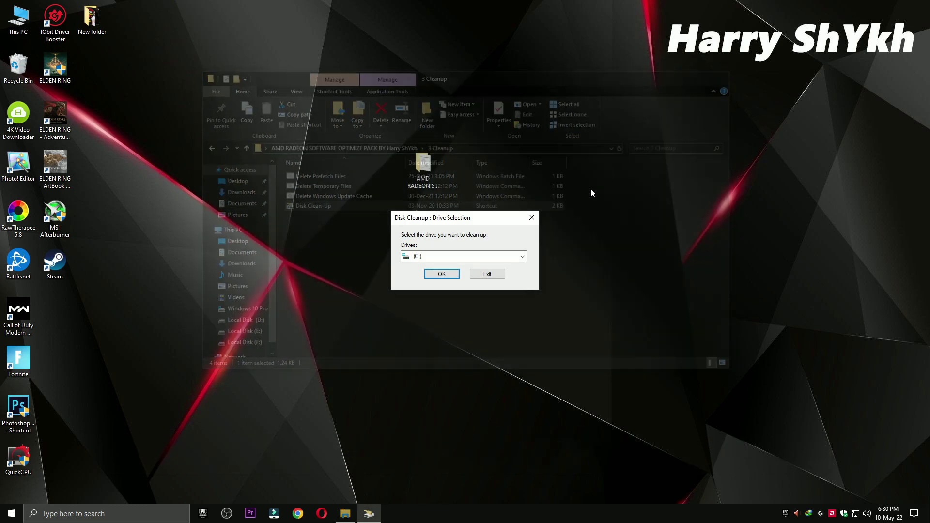
Run Disk Cleanup on drive C: with DirectX Shader Cache and further file types ticked, and confirm the deletion.
click(435, 273)
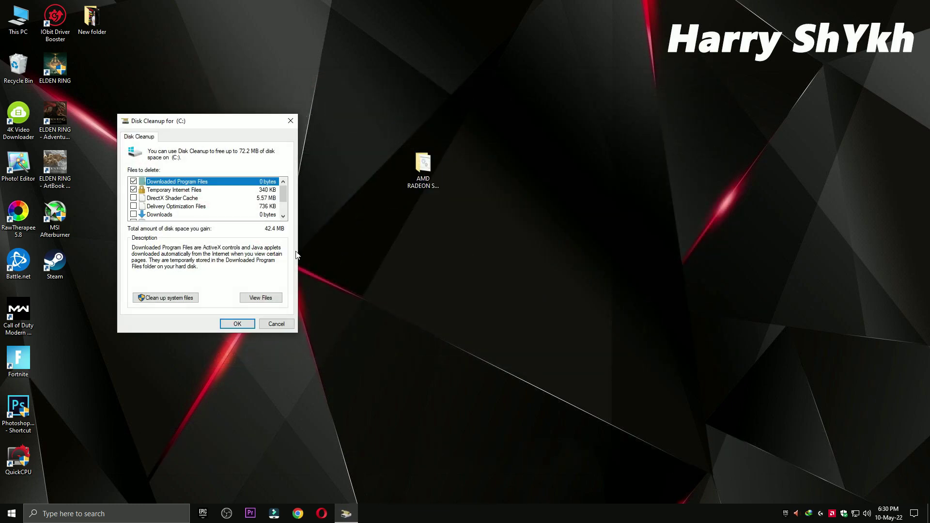
drag(224, 126, 294, 88)
click(204, 161)
click(207, 169)
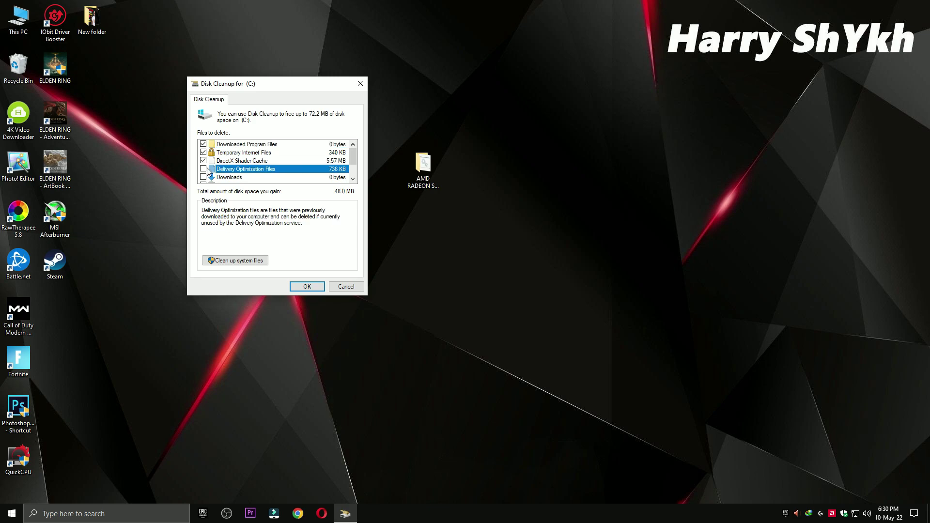
click(203, 178)
scroll(206, 179, down, 1)
click(307, 287)
click(469, 264)
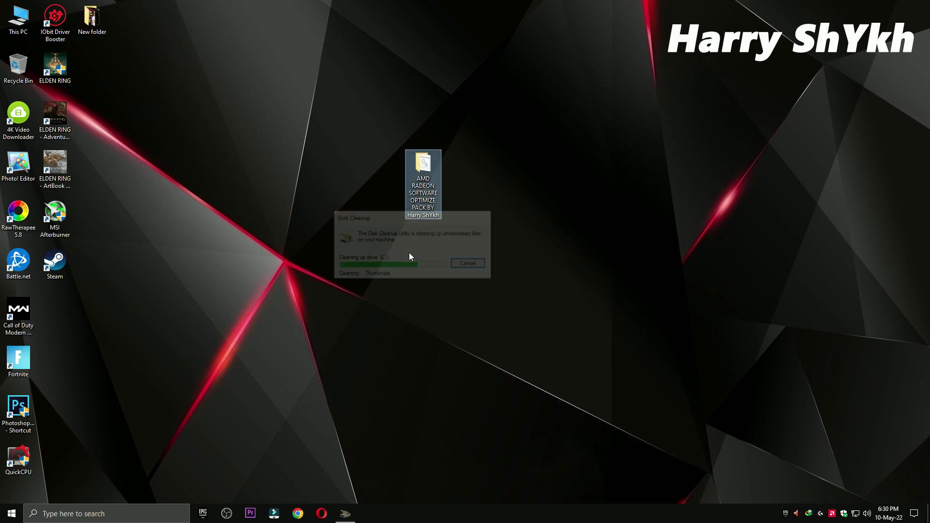
Open the pack's 4 AMD GPU Settings FOR GAMING folder and examine the recommended AMD settings pictures.
double_click(420, 191)
click(350, 205)
double_click(351, 205)
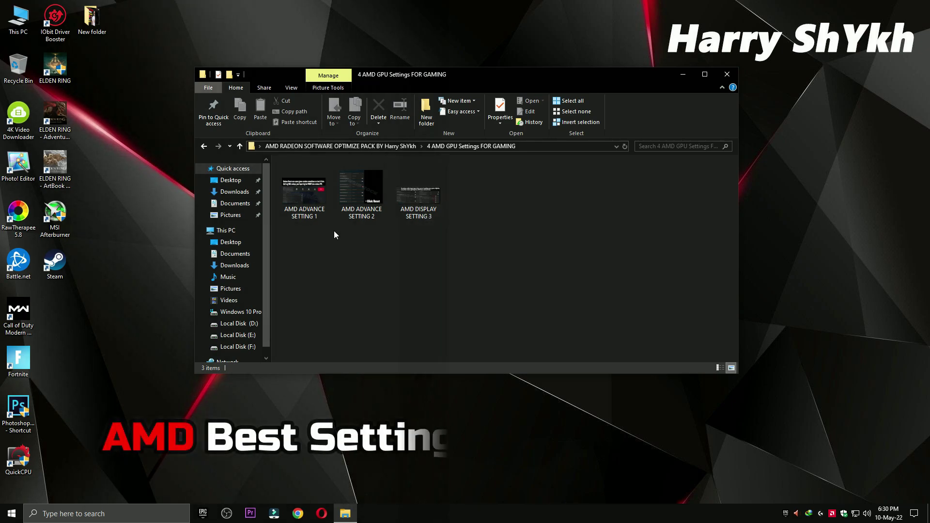
double_click(305, 191)
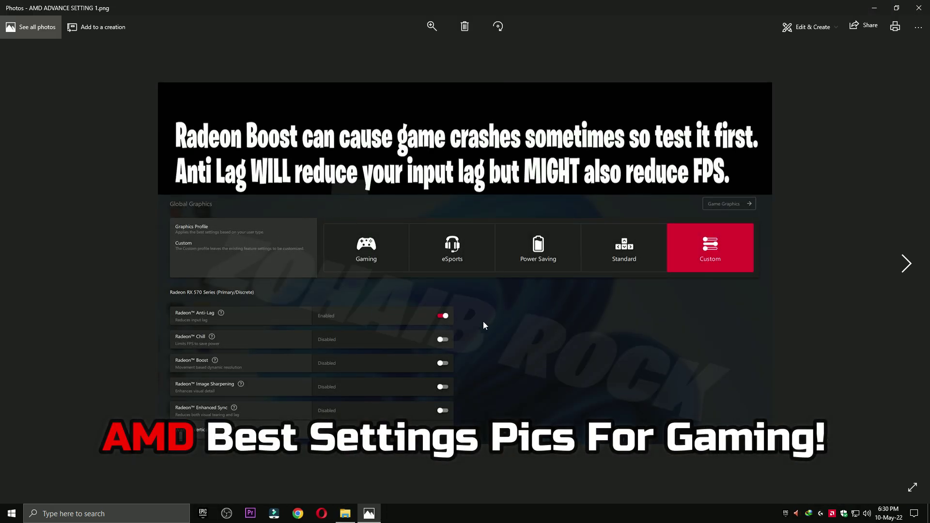
key(Right)
key(Right)
key(Left)
key(Left)
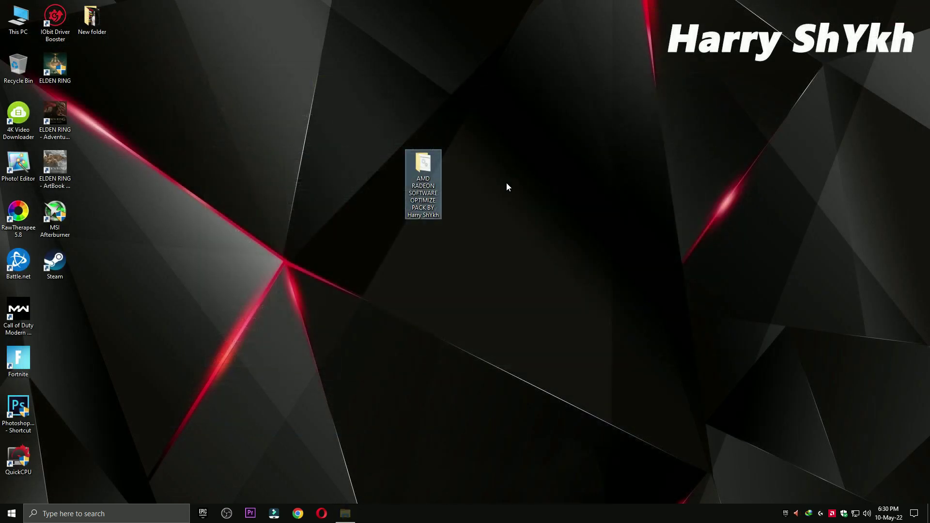
Open AMD Software: Adrenalin Edition from the desktop and go to the Global Graphics settings for gaming.
right_click(353, 121)
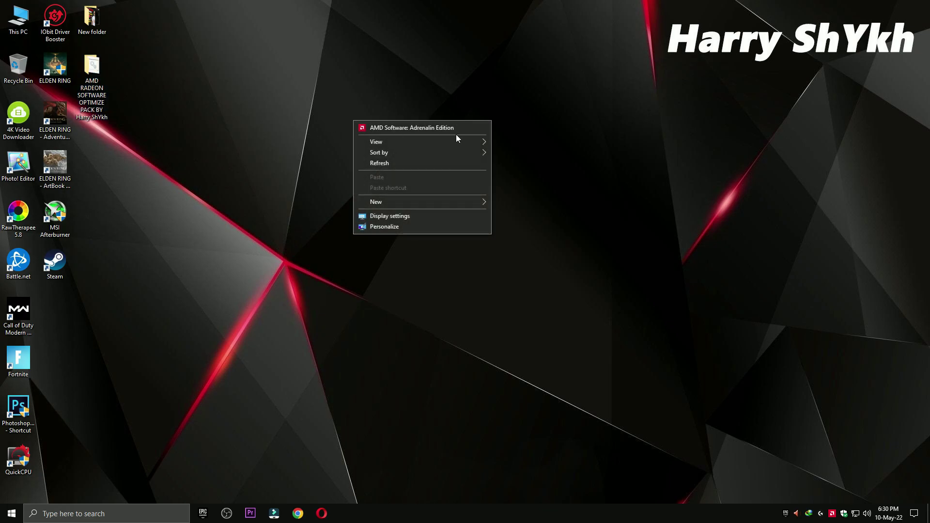
click(421, 129)
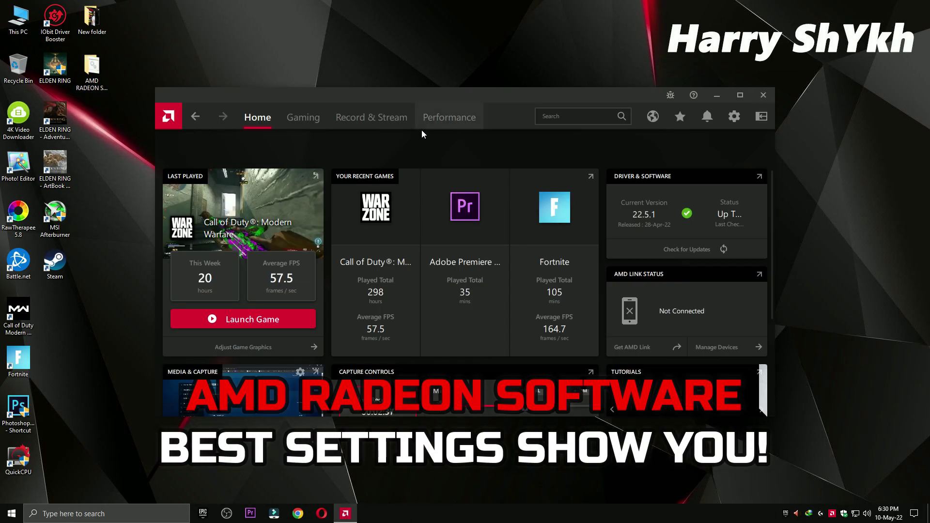
click(300, 121)
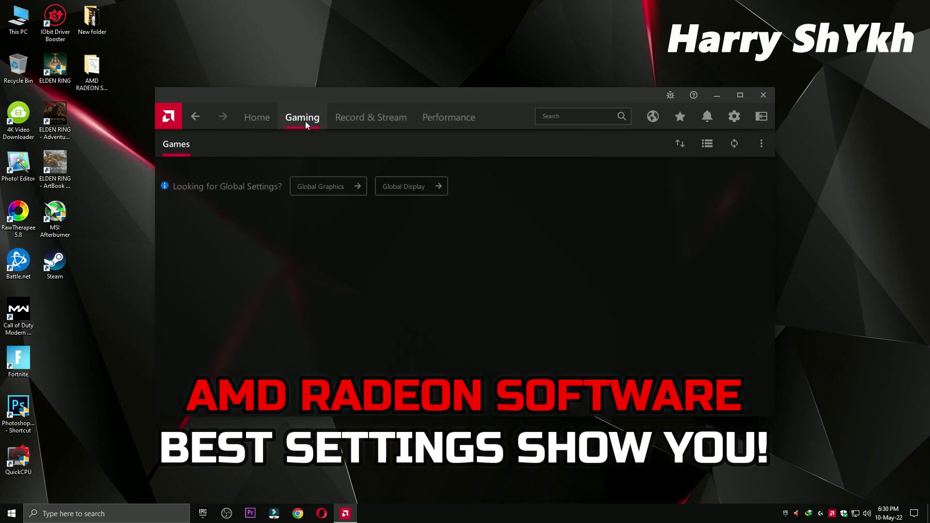
click(323, 187)
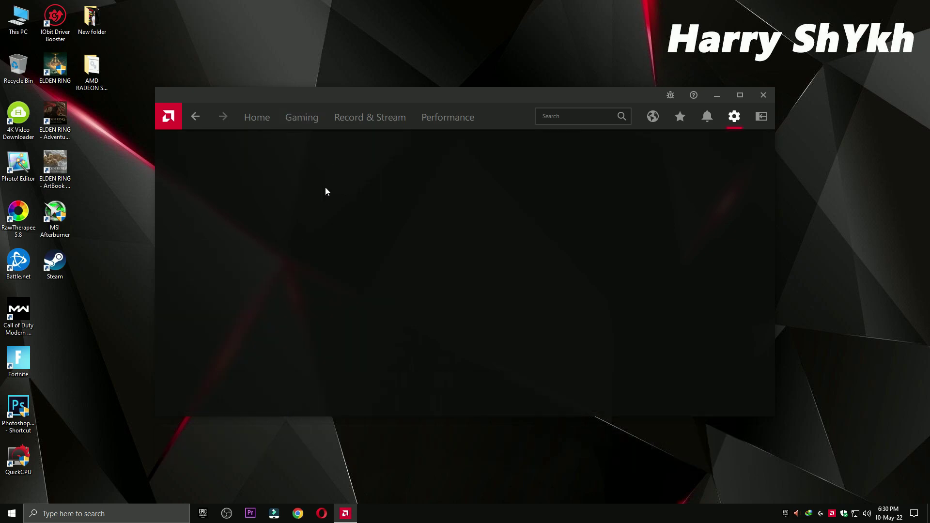
Expand the Advanced graphics settings, set Texture Filtering Quality to Performance, and check the remaining options through Reset Shader Cache.
scroll(321, 205, down, 3)
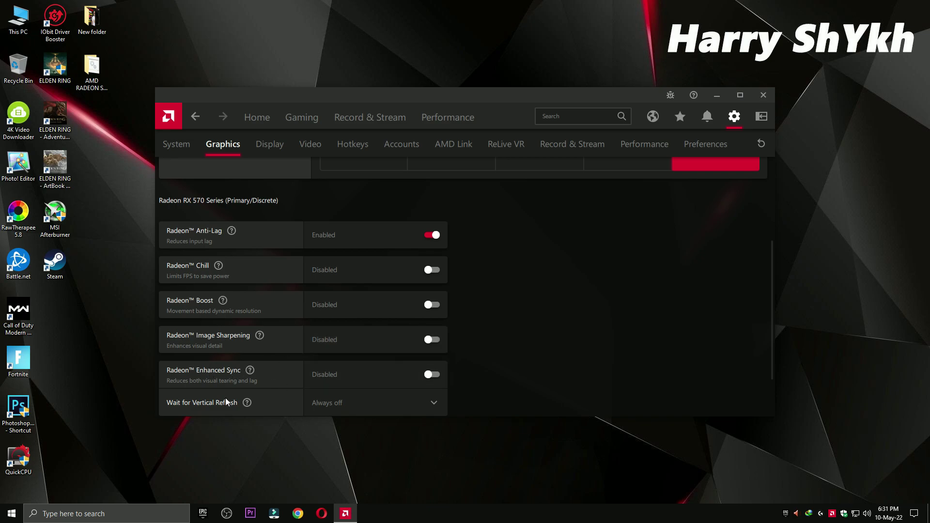
scroll(356, 383, down, 2)
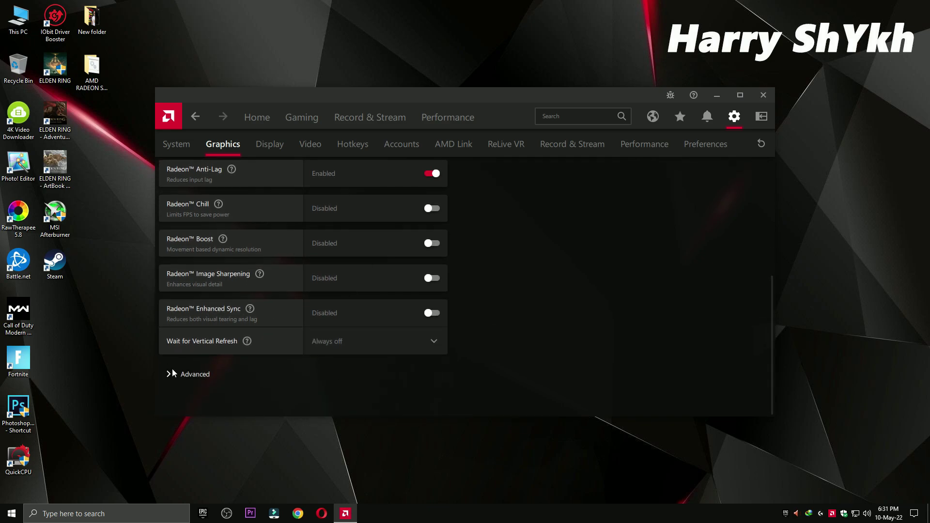
click(195, 375)
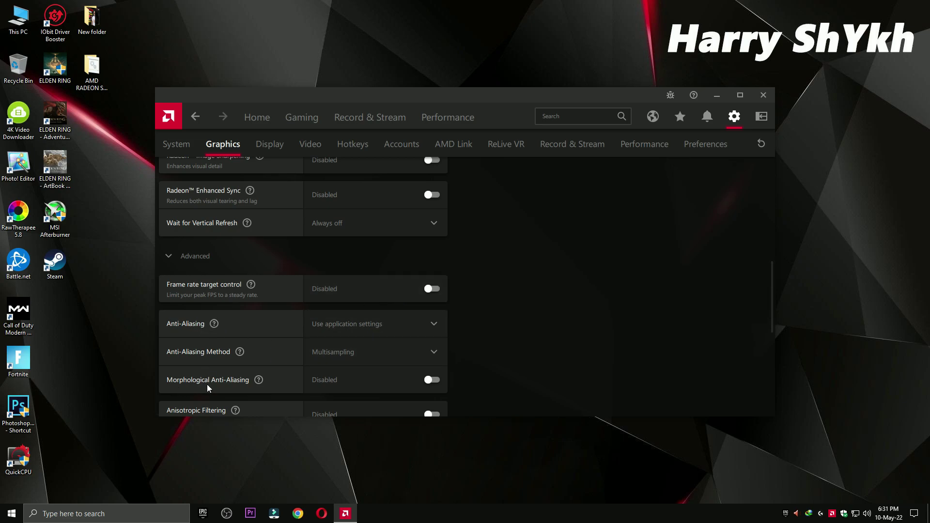
scroll(350, 376, down, 4)
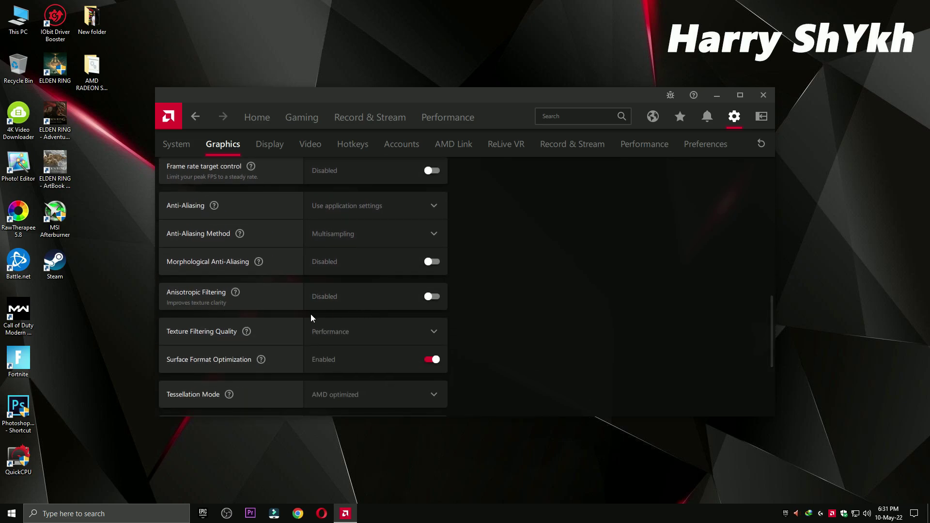
click(360, 332)
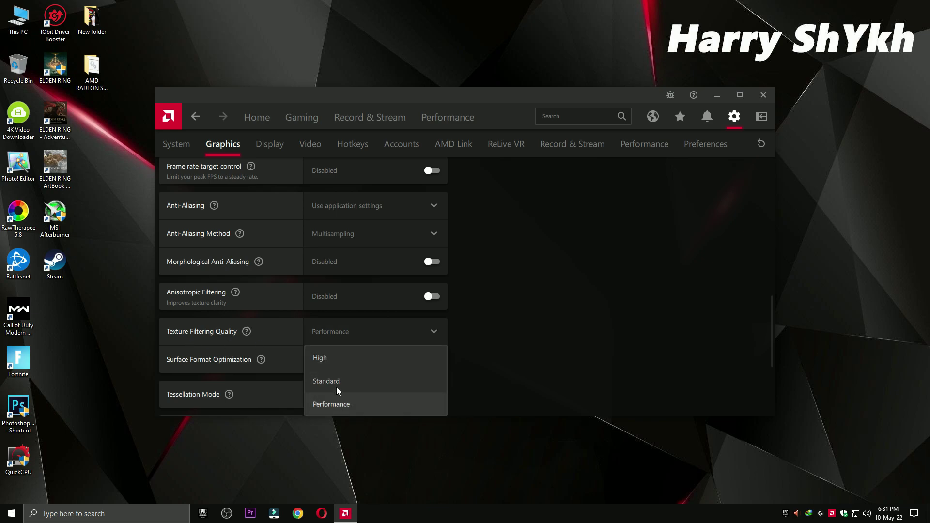
click(338, 406)
scroll(205, 321, down, 2)
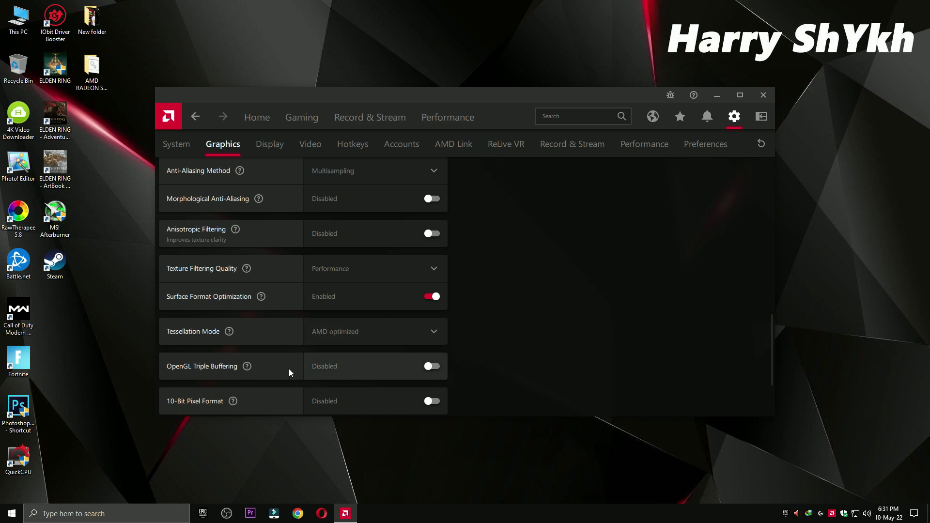
scroll(296, 371, down, 2)
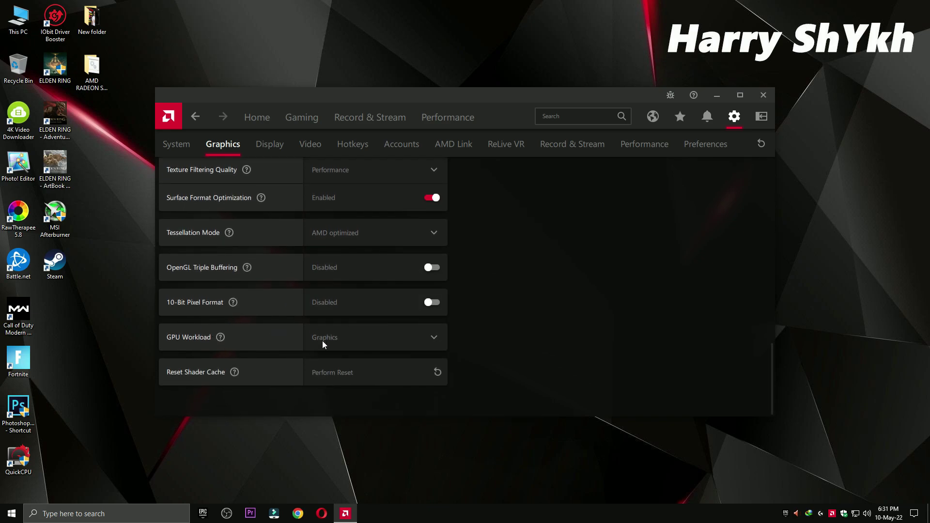
In the global display settings, set Scaling Mode to Full panel.
click(281, 156)
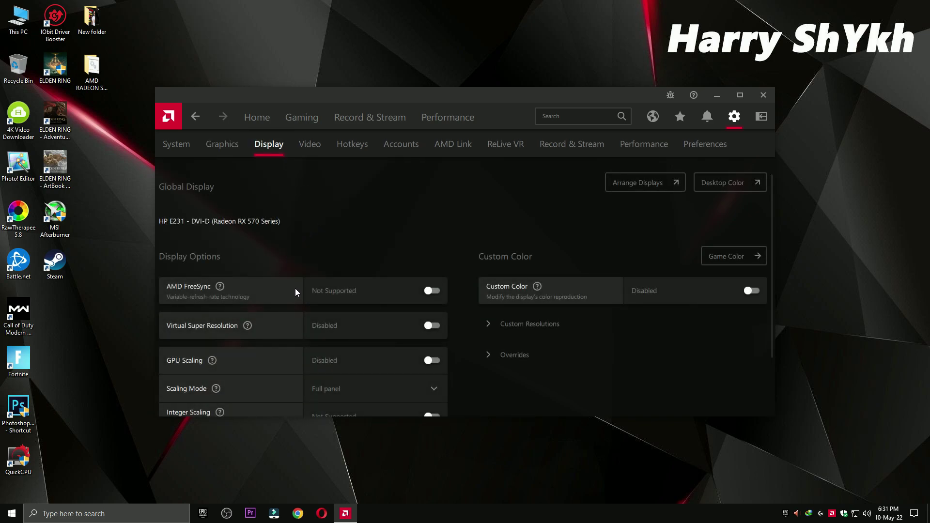
scroll(364, 401, down, 2)
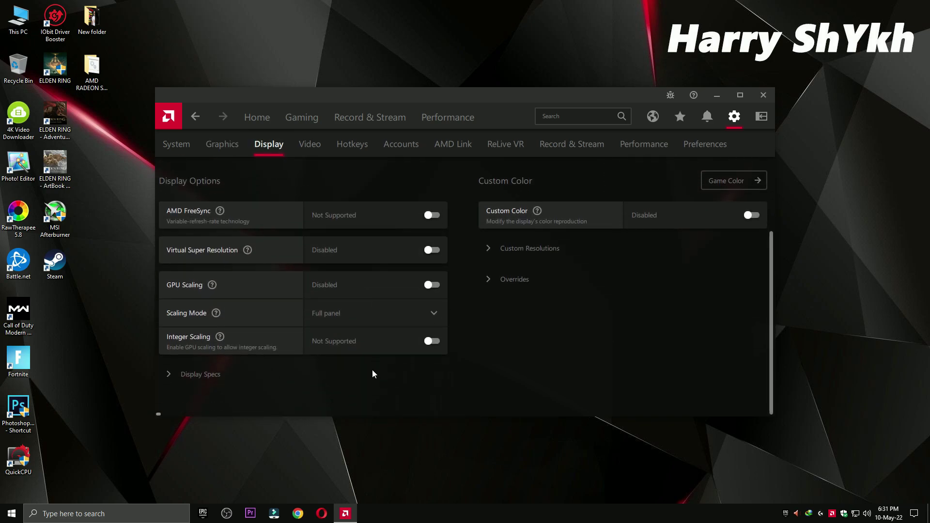
click(367, 315)
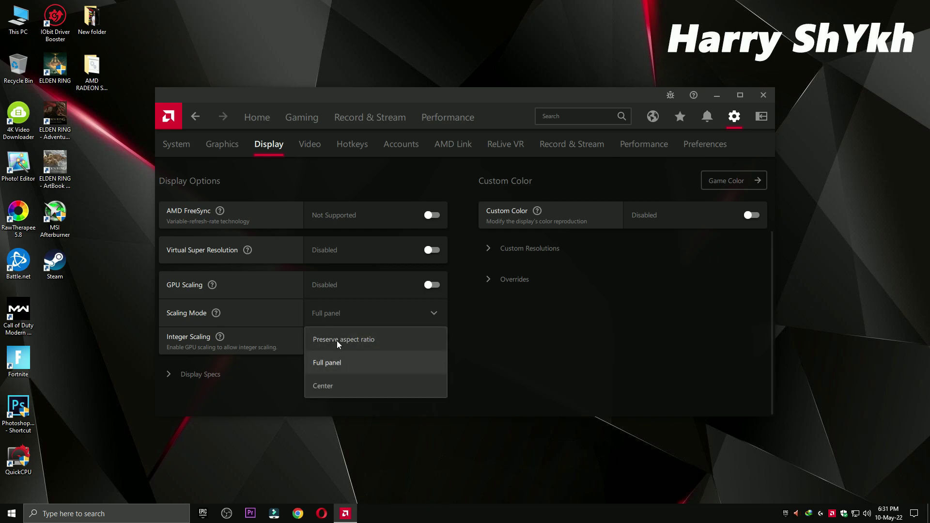
click(341, 368)
Examine the Video, Hotkeys, Accounts, AMD Link and ReLive VR settings, including the full list of assigned hotkeys.
click(310, 153)
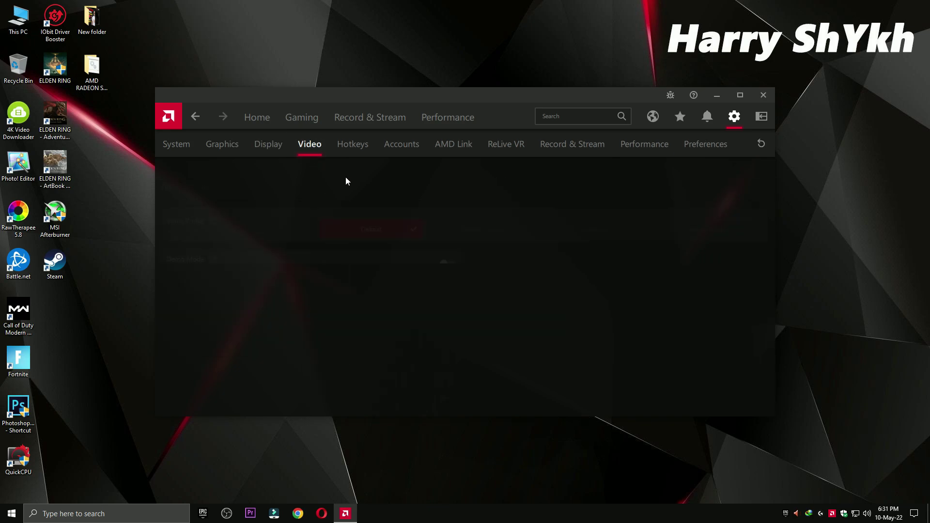
click(353, 144)
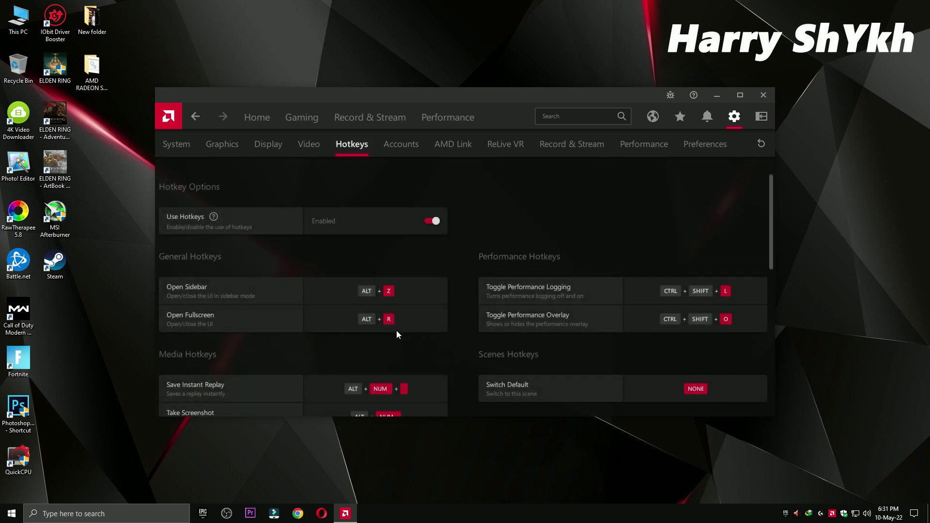
scroll(253, 323, down, 3)
scroll(235, 286, down, 3)
scroll(377, 363, down, 3)
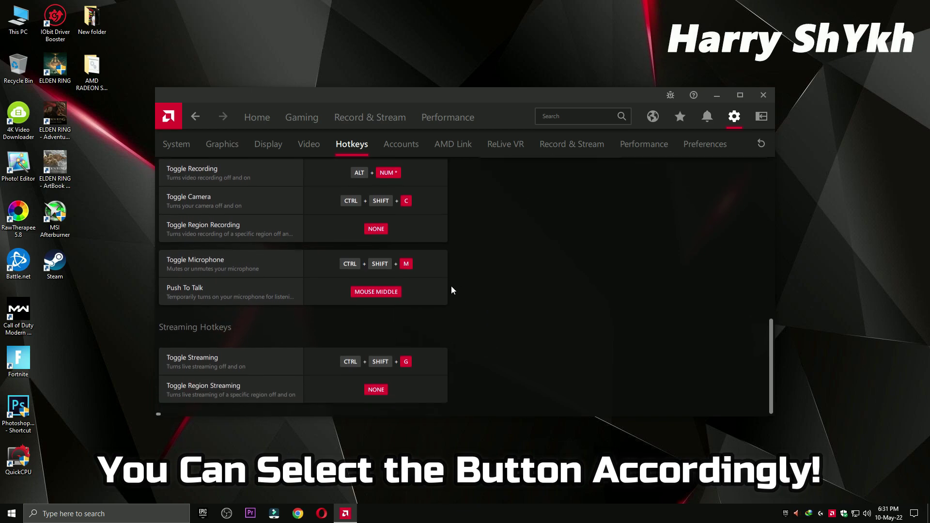
scroll(417, 306, up, 2)
scroll(405, 275, up, 5)
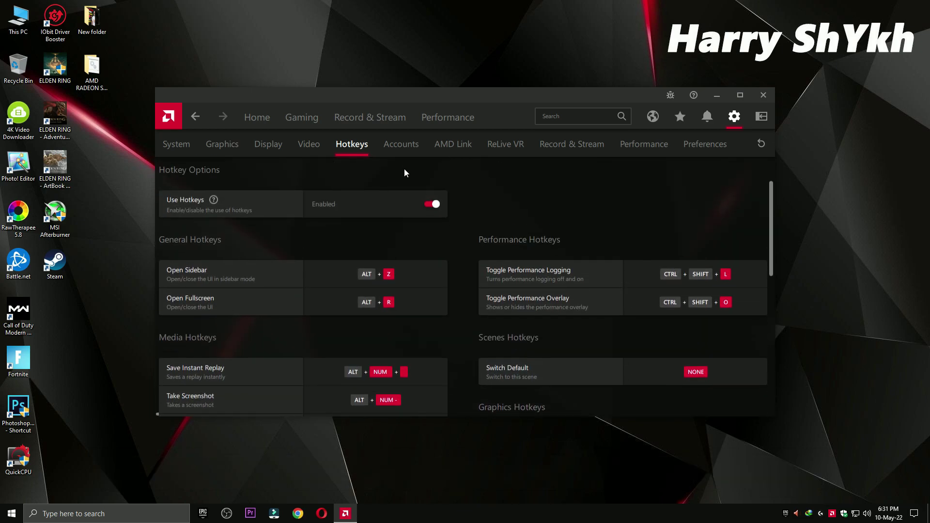
click(412, 148)
click(466, 150)
click(513, 148)
In the Record & Stream settings, disable Show Indicator and check the recording profile, bit rate, audio and microphone options.
click(556, 145)
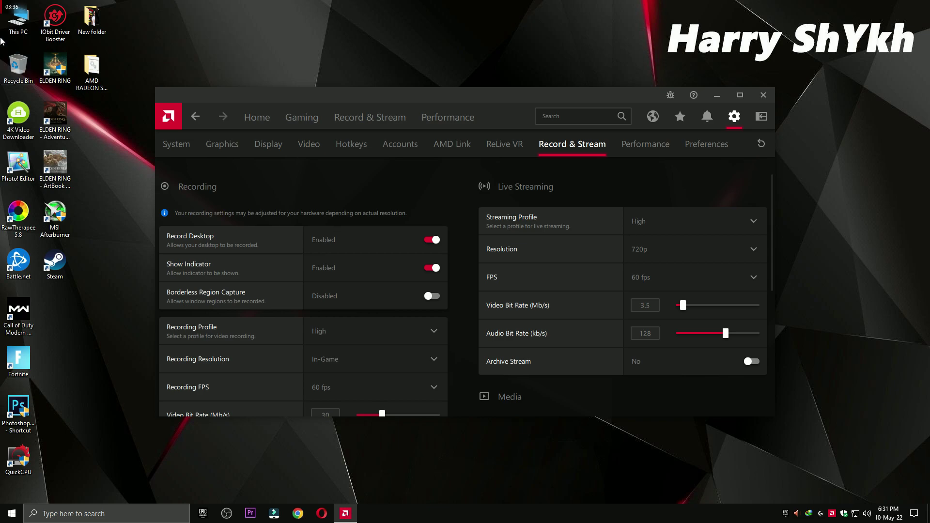
click(411, 267)
scroll(277, 307, down, 1)
scroll(277, 307, down, 2)
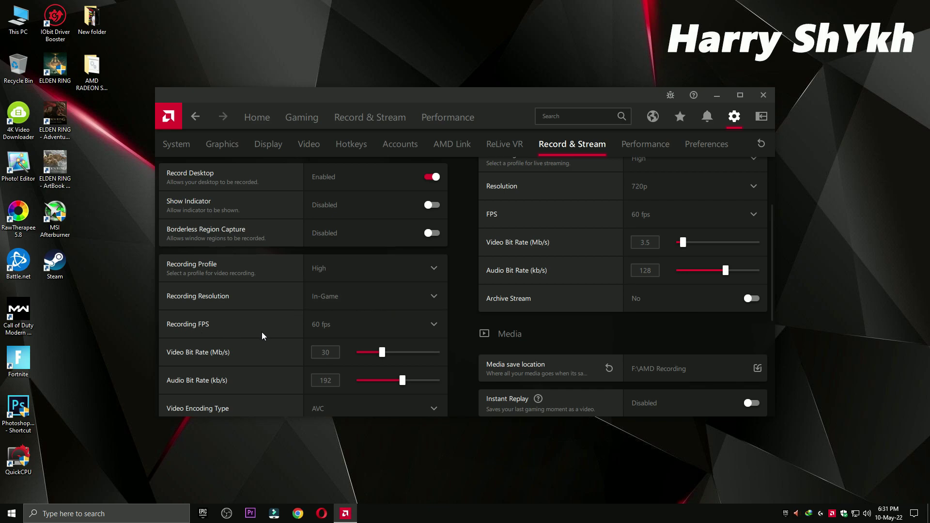
scroll(356, 351, down, 3)
scroll(350, 352, down, 4)
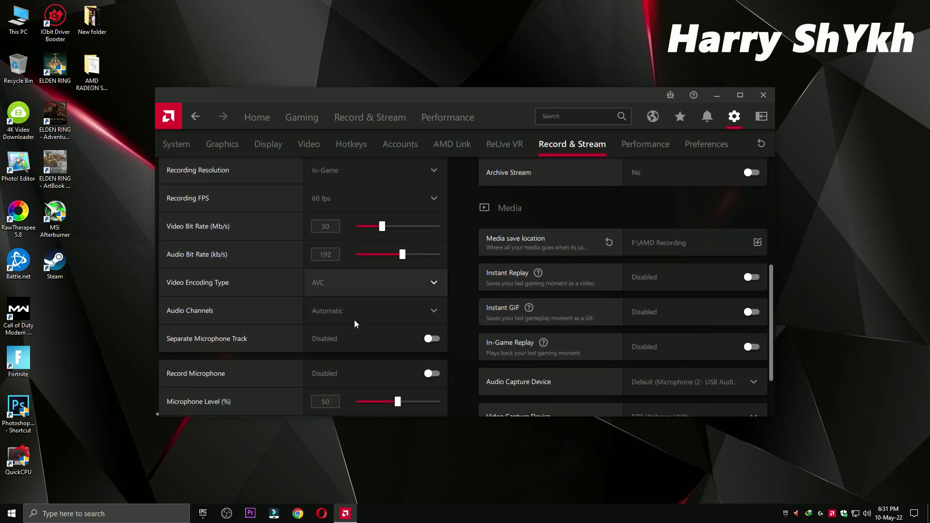
click(432, 310)
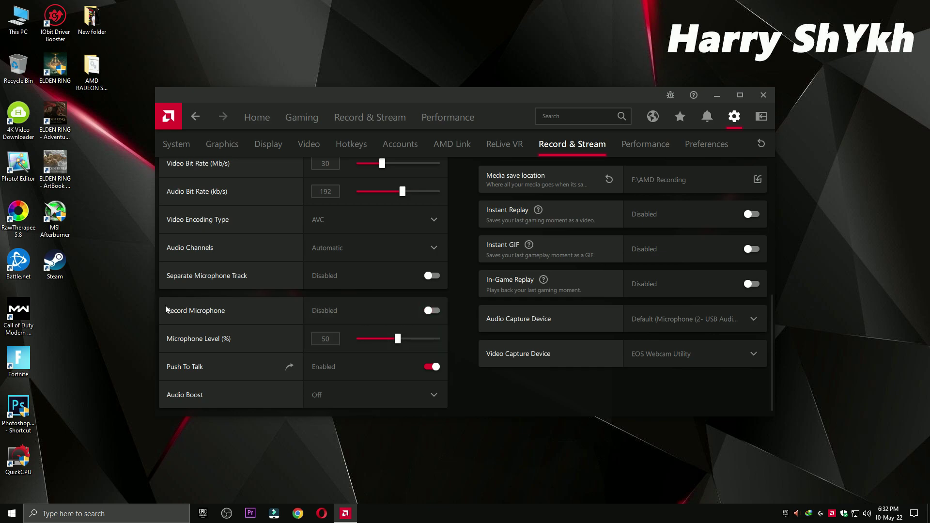
scroll(336, 299, down, 1)
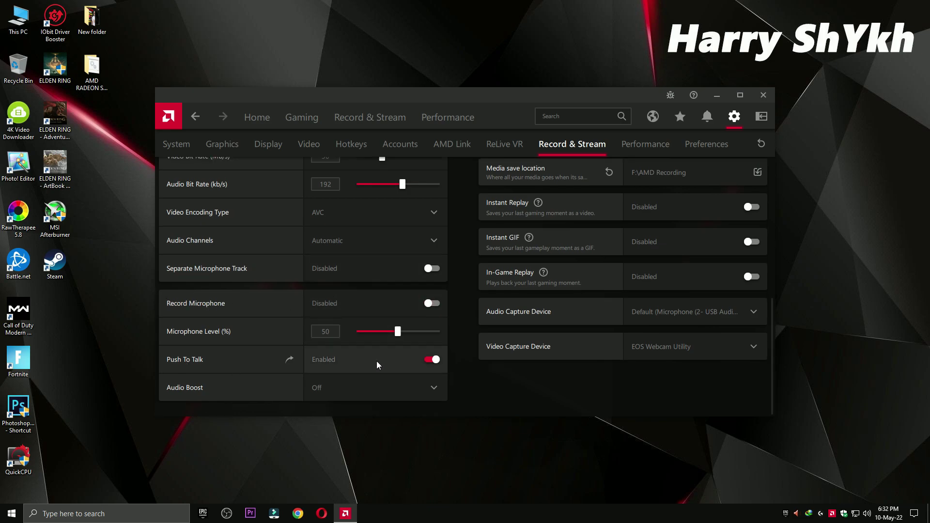
Set the live Streaming Profile to High and check the available streaming resolutions.
scroll(390, 328, up, 10)
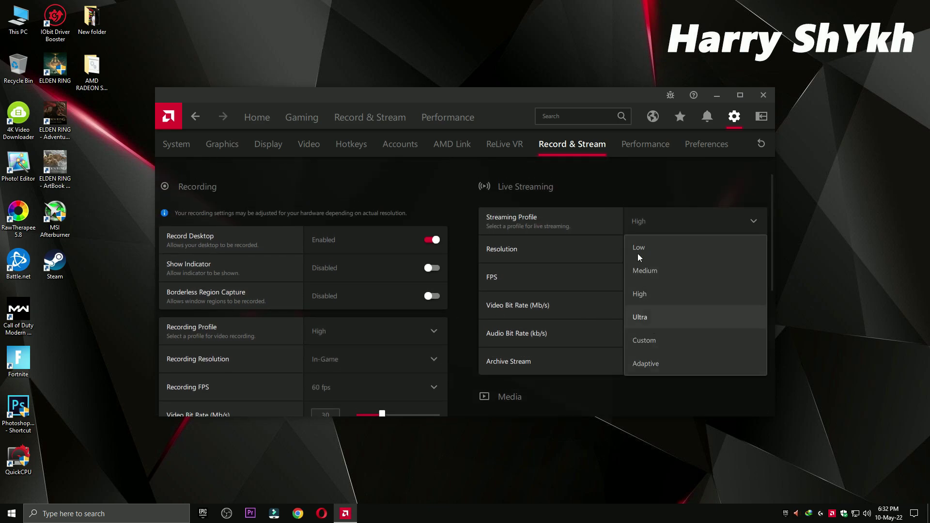
click(641, 298)
click(636, 255)
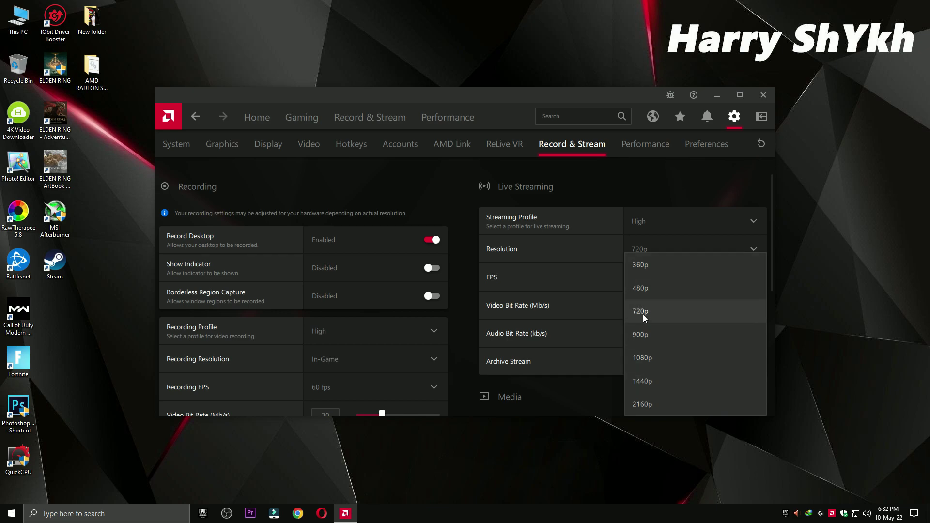
click(578, 244)
Set the media save location to the AMD Recording folder on Local Disk (F:).
scroll(611, 301, down, 3)
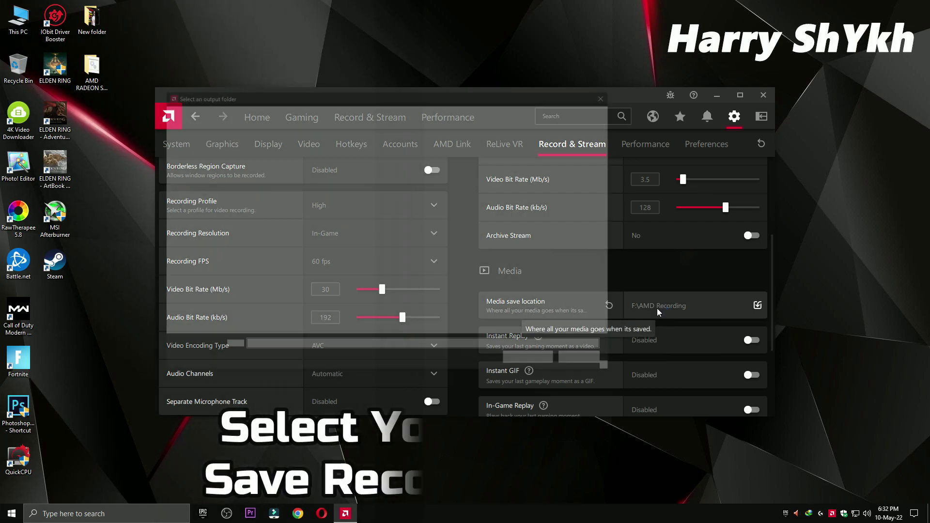
click(658, 307)
click(199, 326)
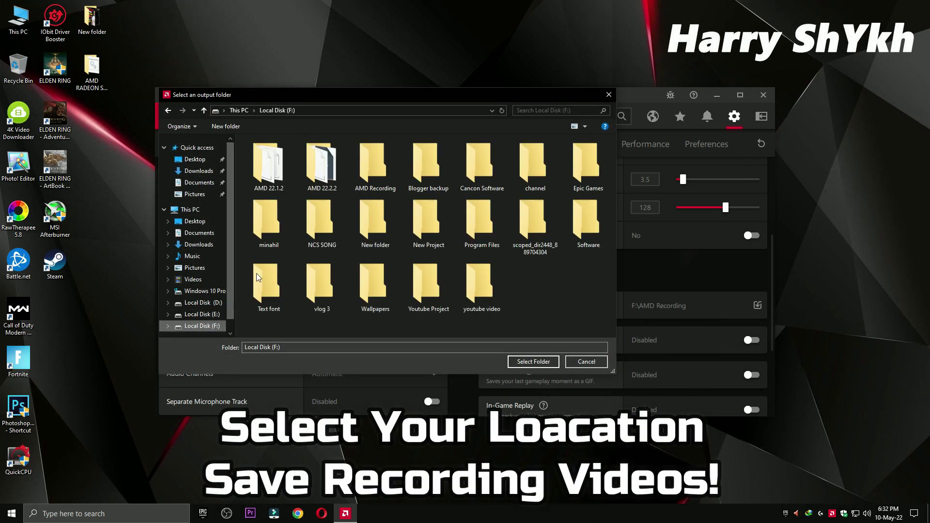
click(370, 172)
click(534, 362)
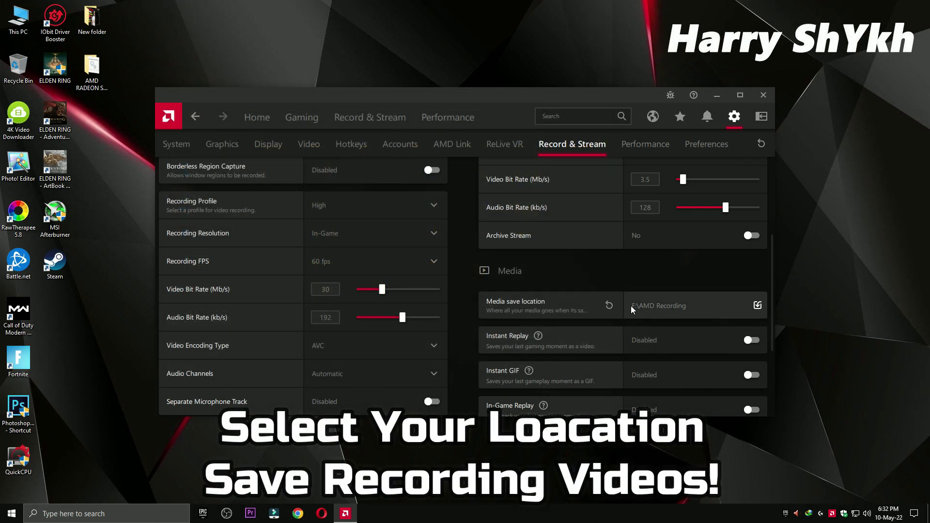
Try Instant Replay with a duration of 75 seconds, turn it off again, and check the remaining media options.
click(751, 340)
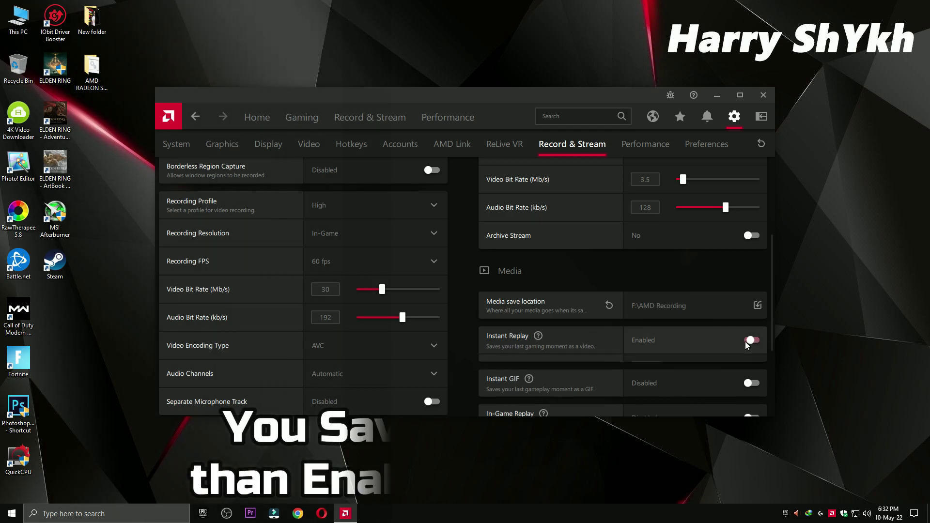
scroll(690, 368, down, 1)
drag(683, 305, 686, 309)
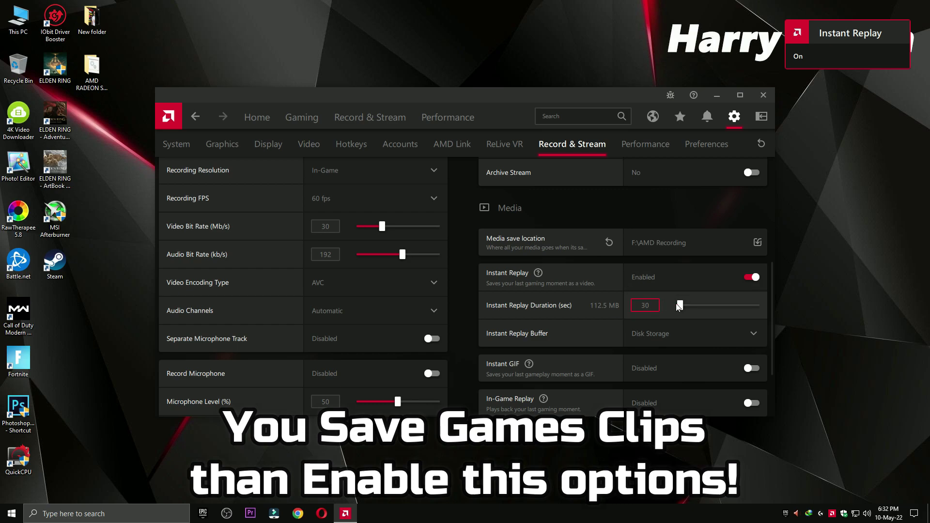
drag(680, 307, 684, 307)
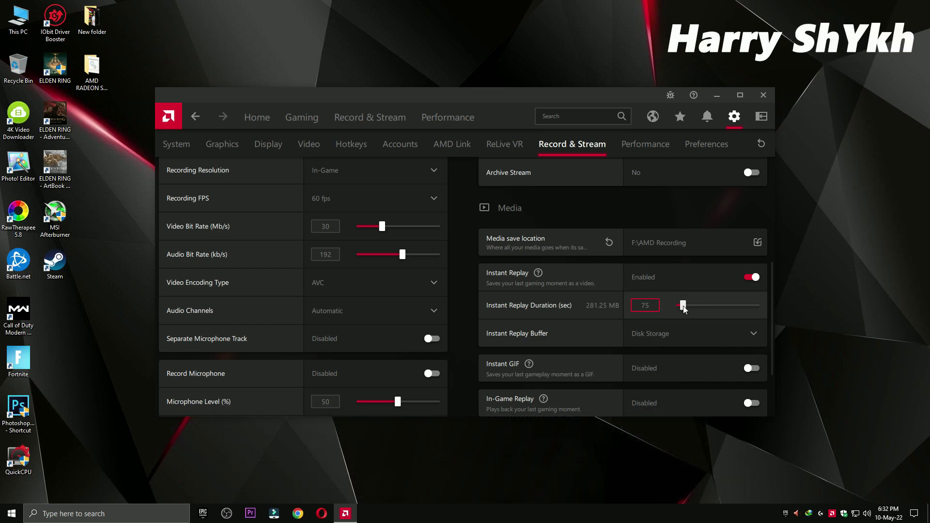
click(741, 279)
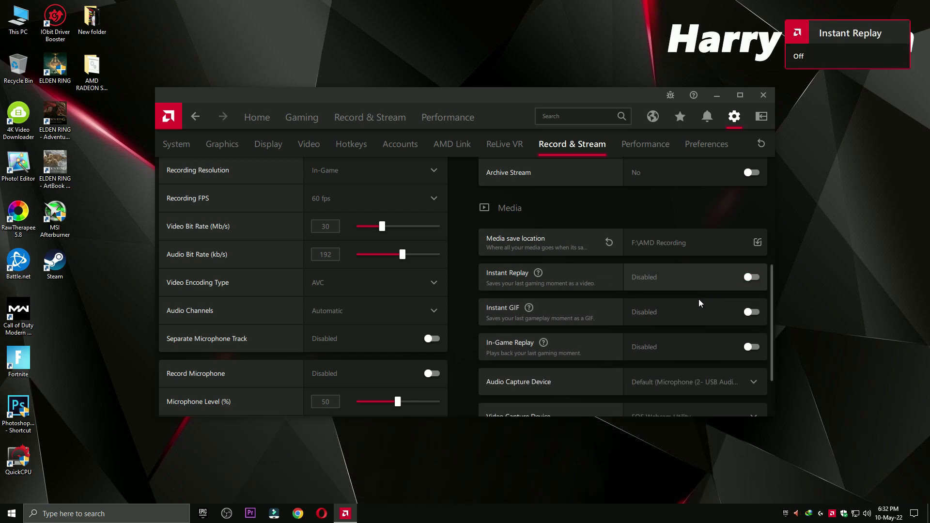
scroll(643, 329, down, 2)
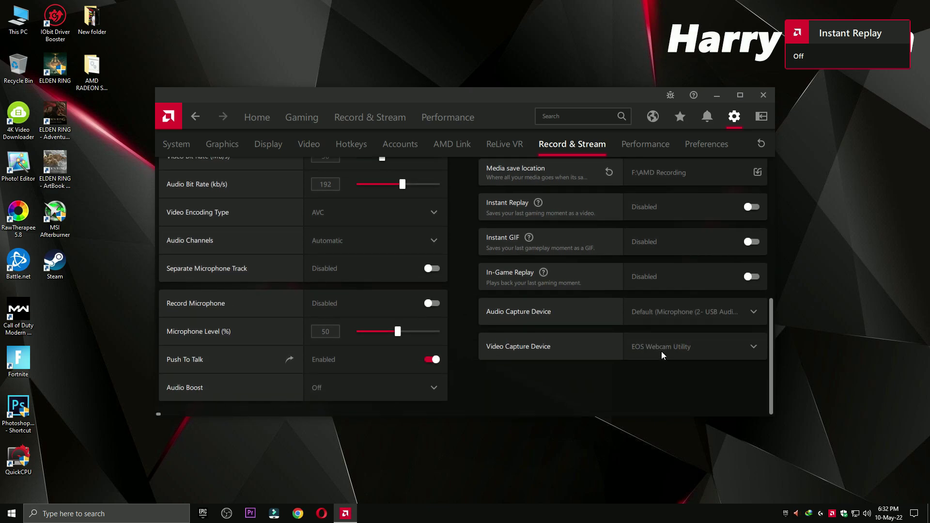
In the Performance settings, turn on Show Metrics Overlay to preview it and turn it off again.
click(641, 143)
click(390, 263)
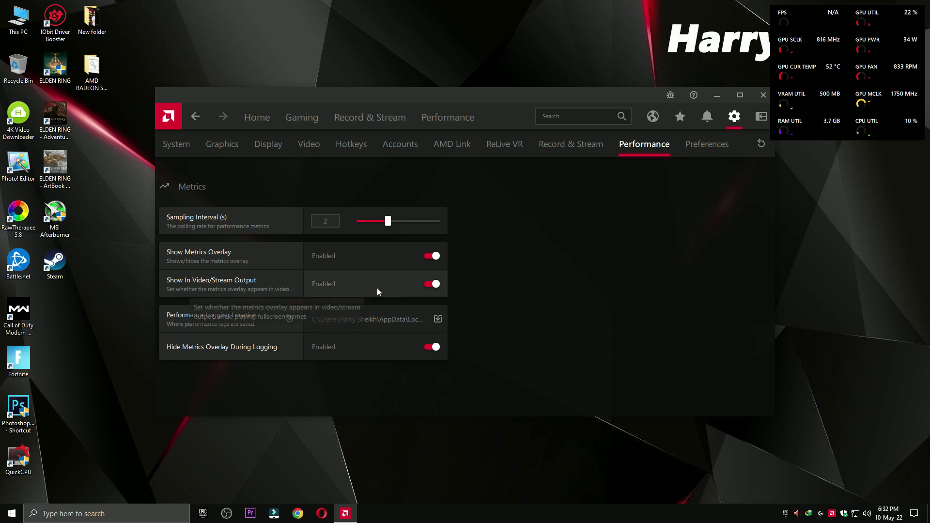
click(430, 257)
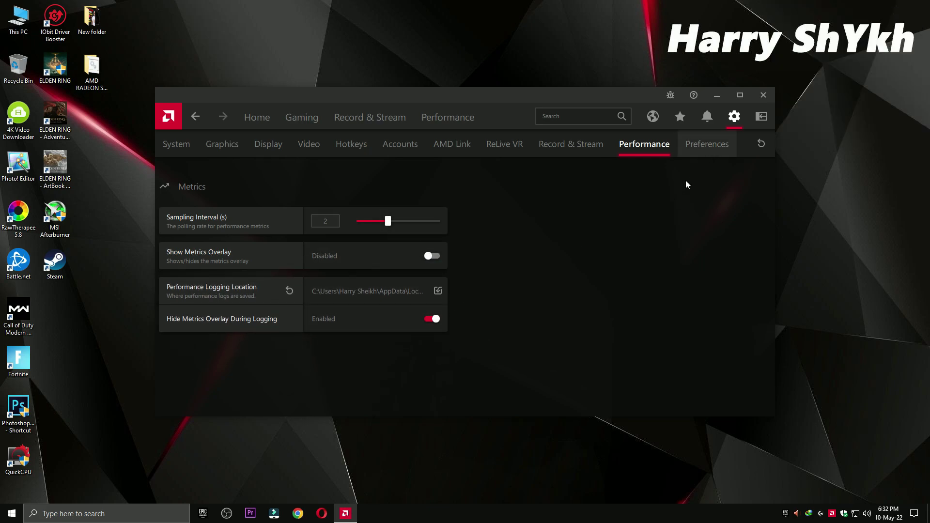
Review the VR streaming and general preferences, and examine the Performance section's Tuning, Advisors and Metrics tracking options.
click(707, 144)
scroll(291, 266, down, 3)
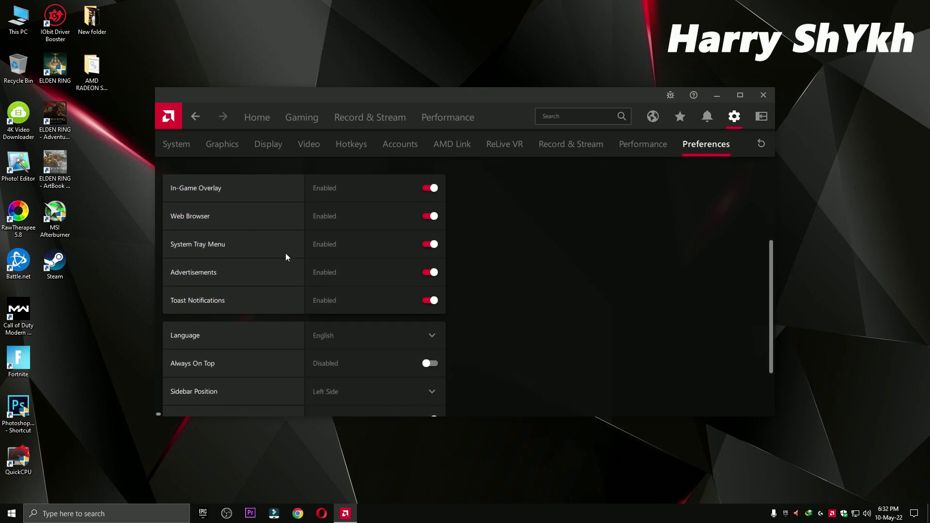
scroll(291, 373, down, 2)
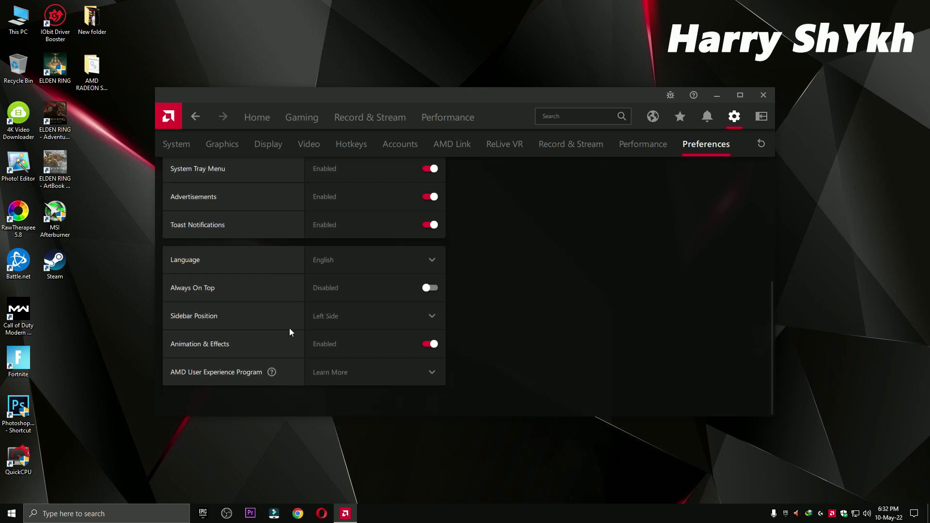
scroll(289, 339, up, 5)
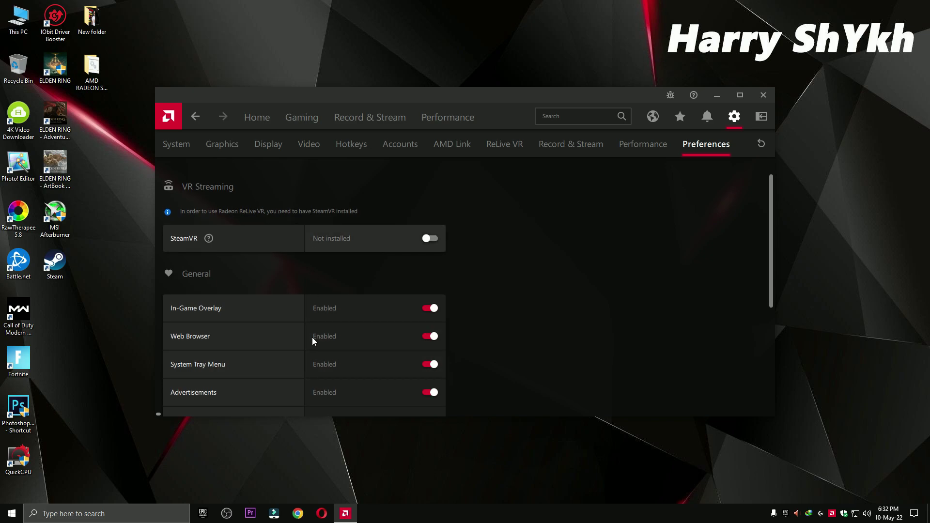
click(448, 118)
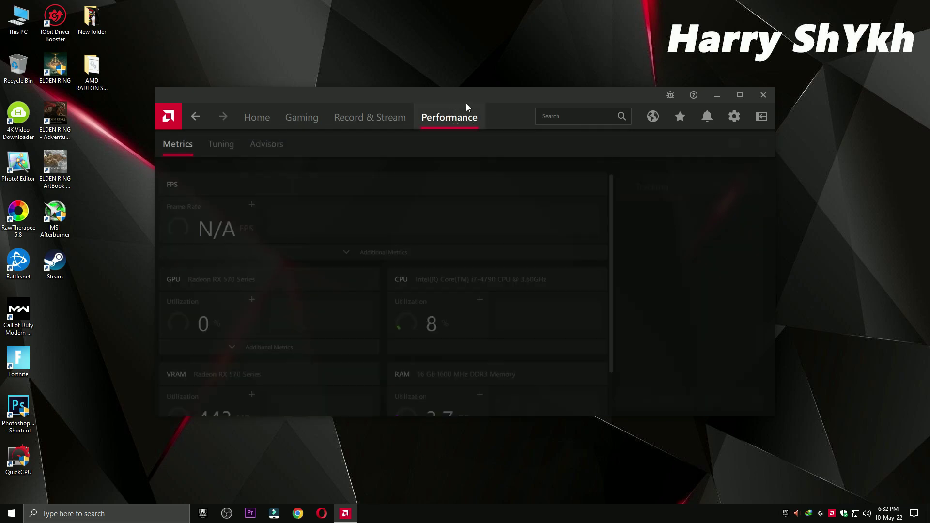
click(224, 150)
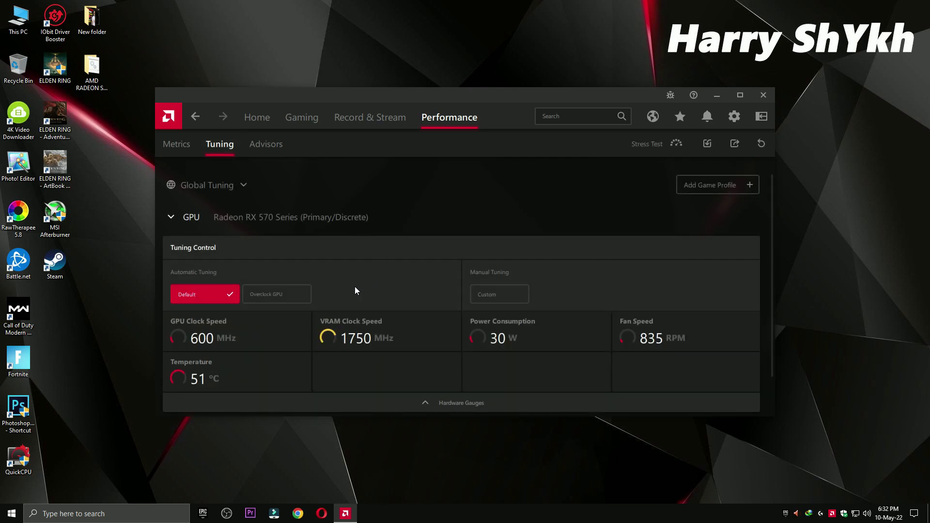
click(241, 150)
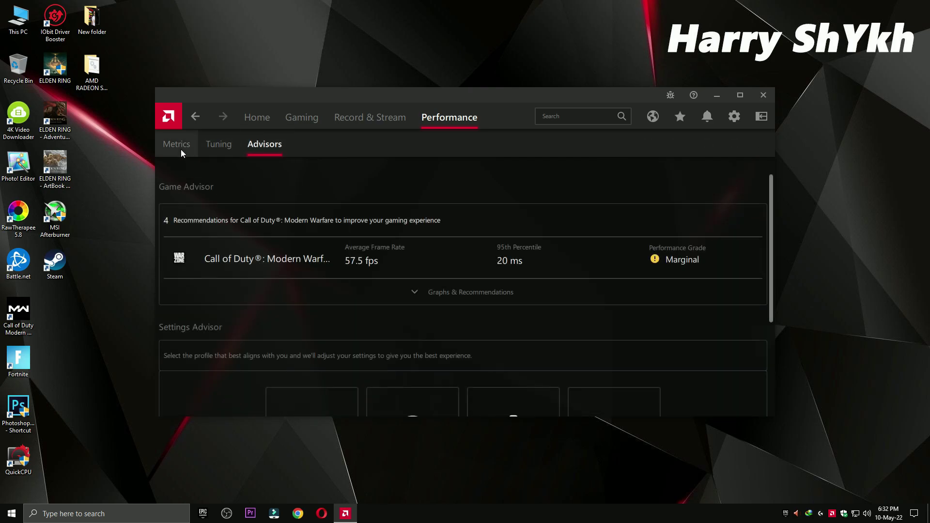
click(187, 148)
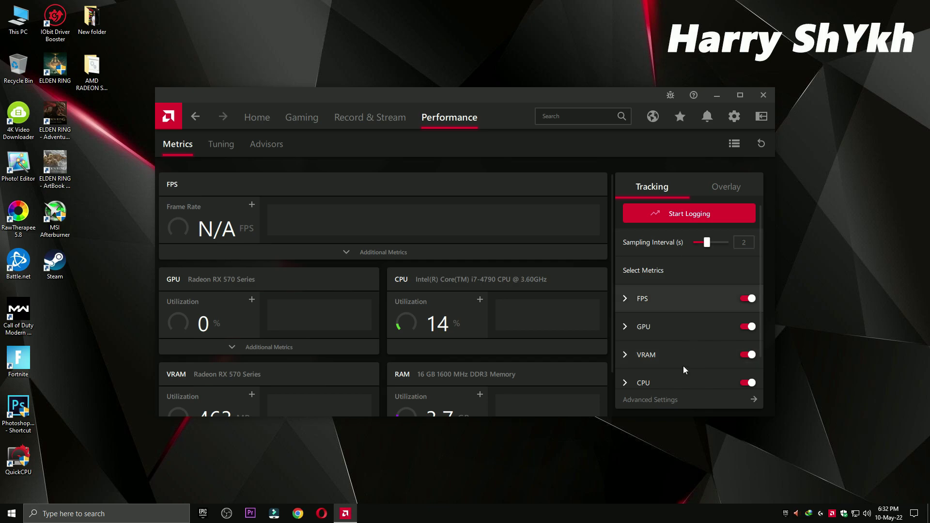
scroll(676, 349, down, 1)
scroll(685, 334, up, 1)
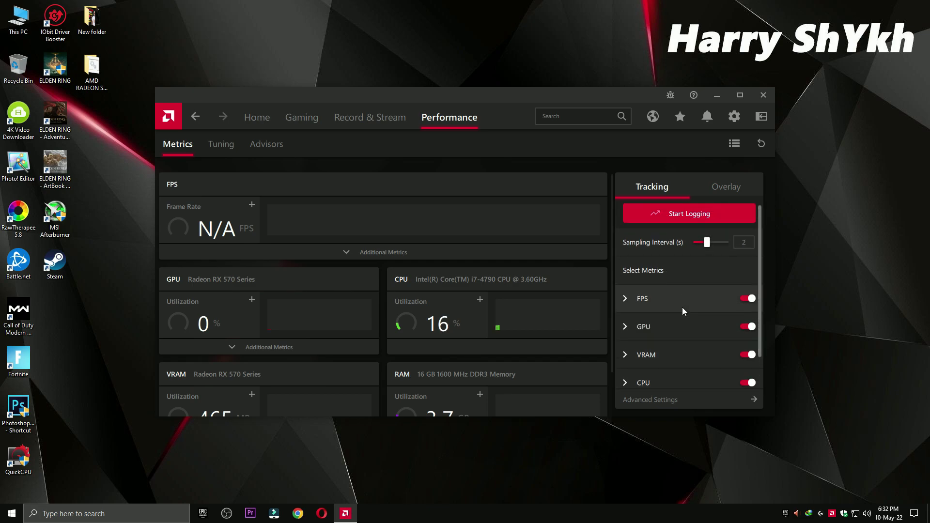
Enable Show Metrics Overlay, try a size of 150%, restore it to 100%, and check the columns and transparency controls.
click(710, 191)
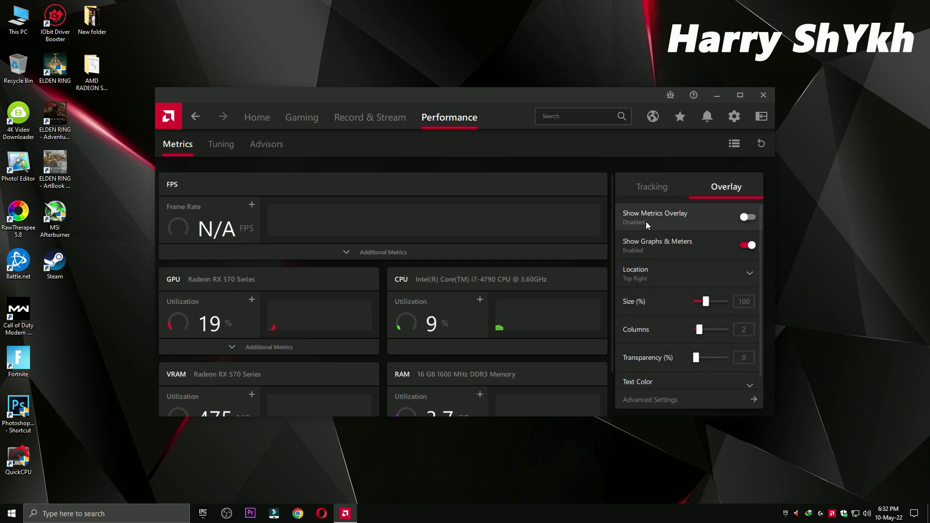
click(747, 218)
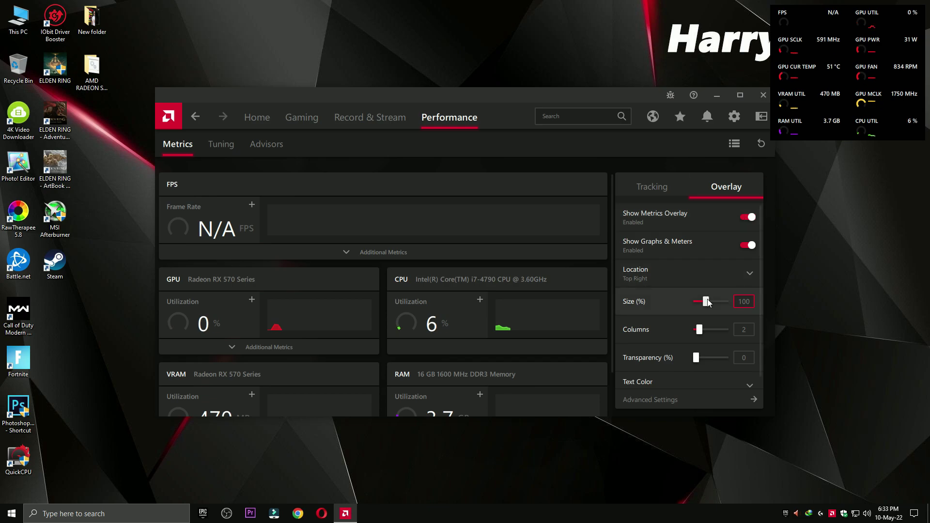
drag(716, 303, 718, 305)
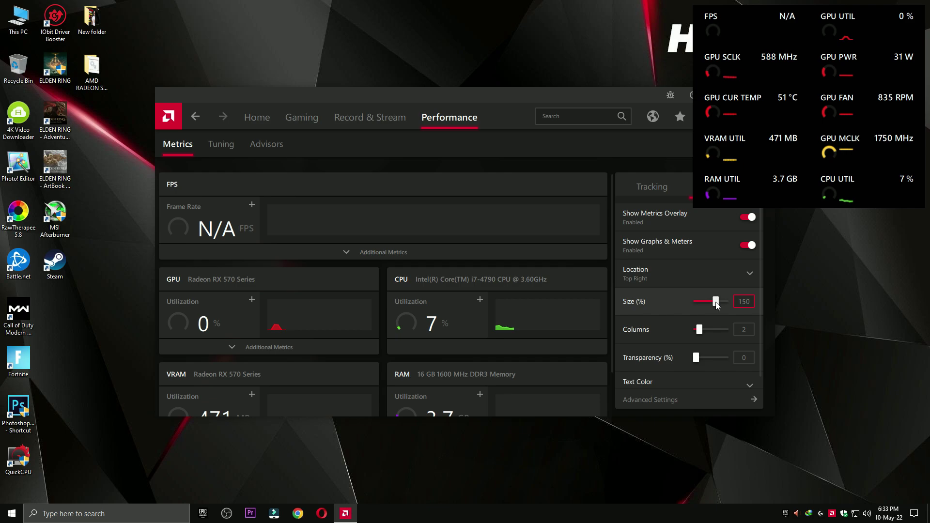
scroll(707, 305, down, 1)
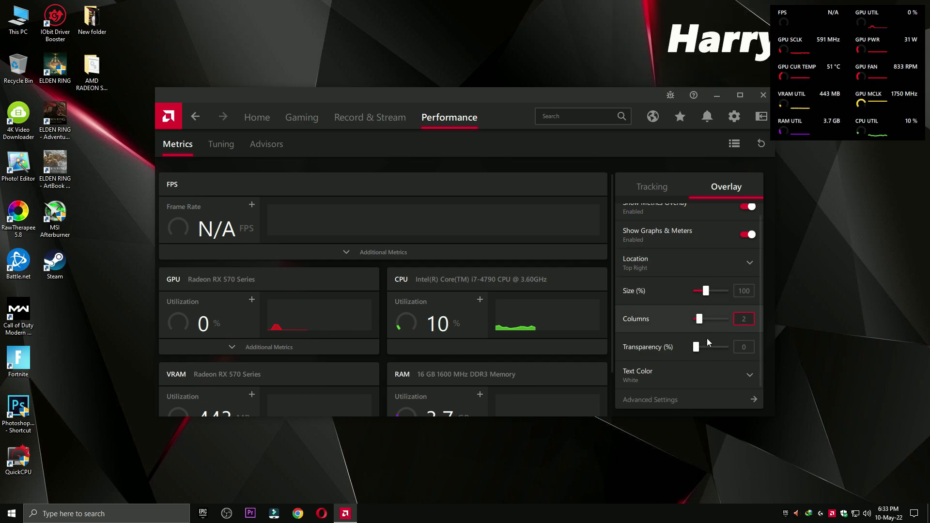
mouse_move(696, 347)
mouse_down()
mouse_move(723, 347)
mouse_move(696, 347)
mouse_up()
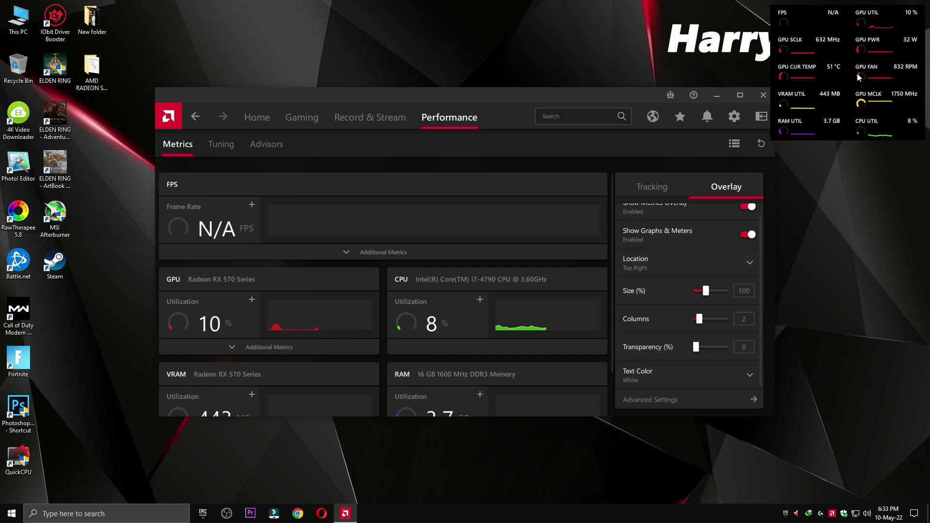
Try Green and Blue as the metrics overlay's text color and restore it to White.
click(672, 377)
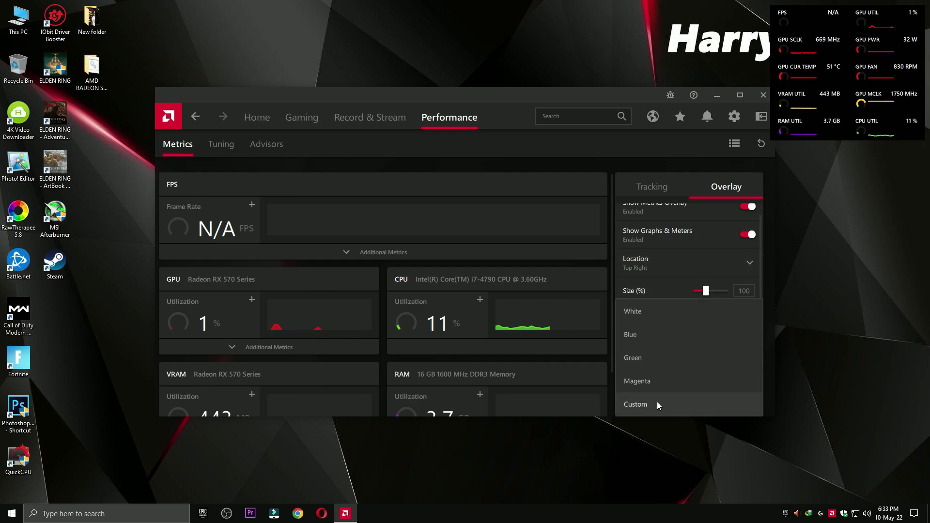
click(647, 356)
click(686, 375)
click(654, 334)
click(682, 373)
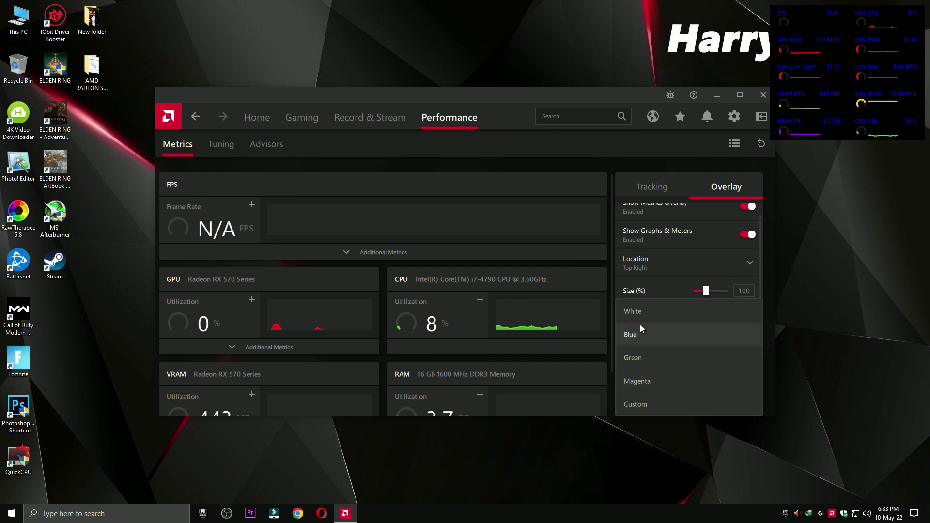
click(644, 312)
scroll(695, 300, up, 1)
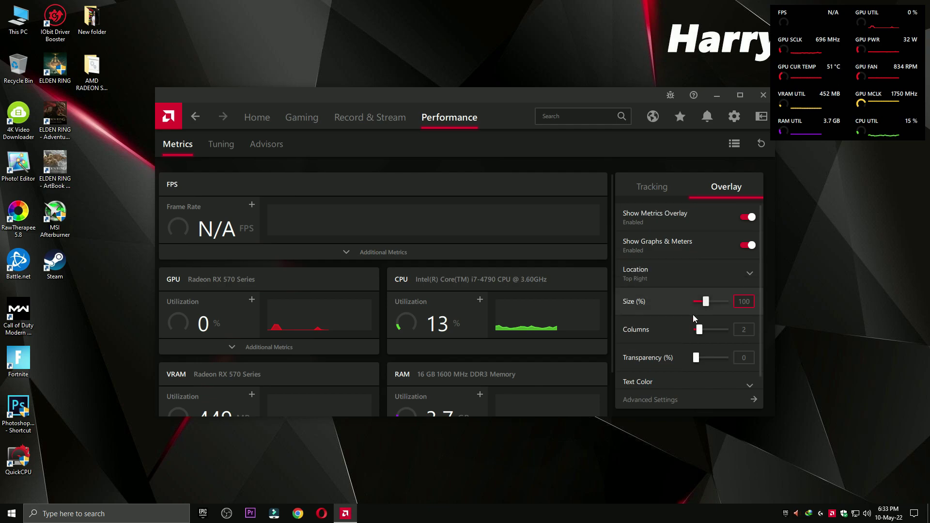
Disable Show Metrics Overlay and close AMD Software.
click(731, 219)
click(768, 95)
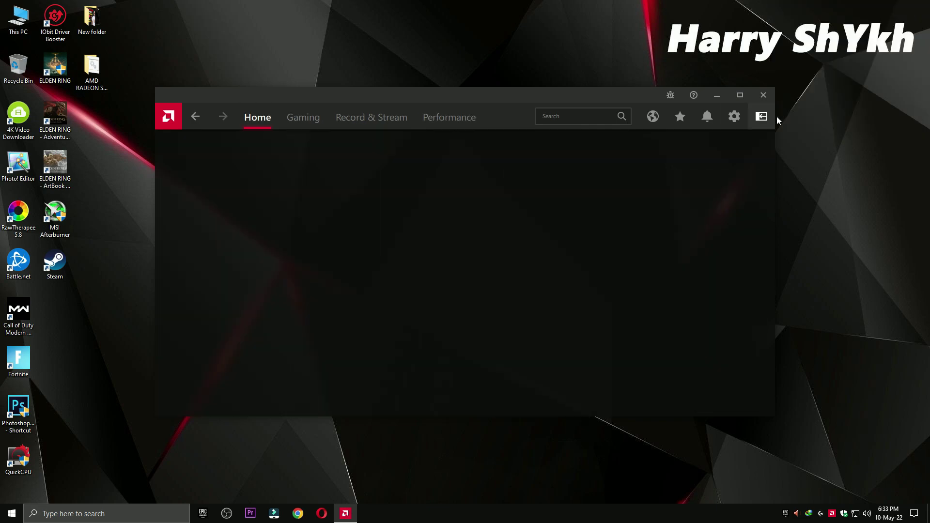
Switch to the Windows Graphics settings for gaming and remove Fortnite from the graphics performance preference list.
click(12, 513)
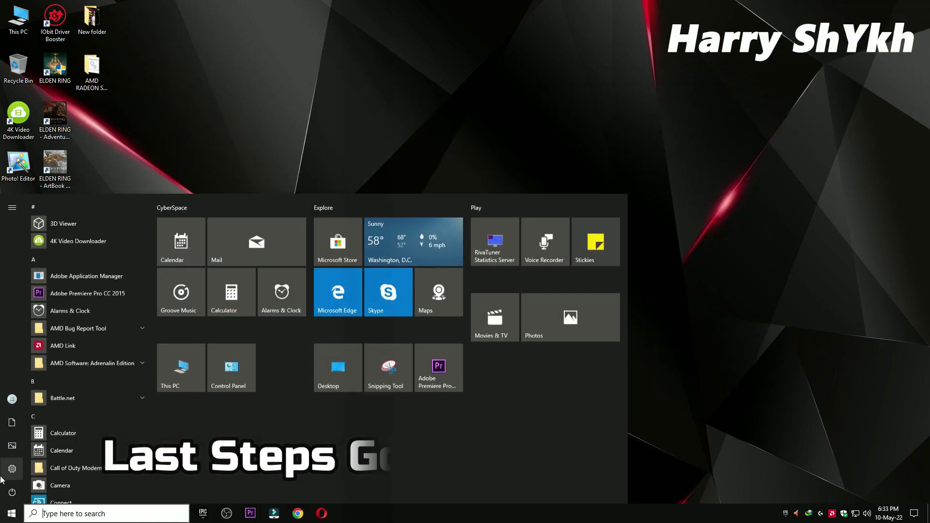
click(14, 470)
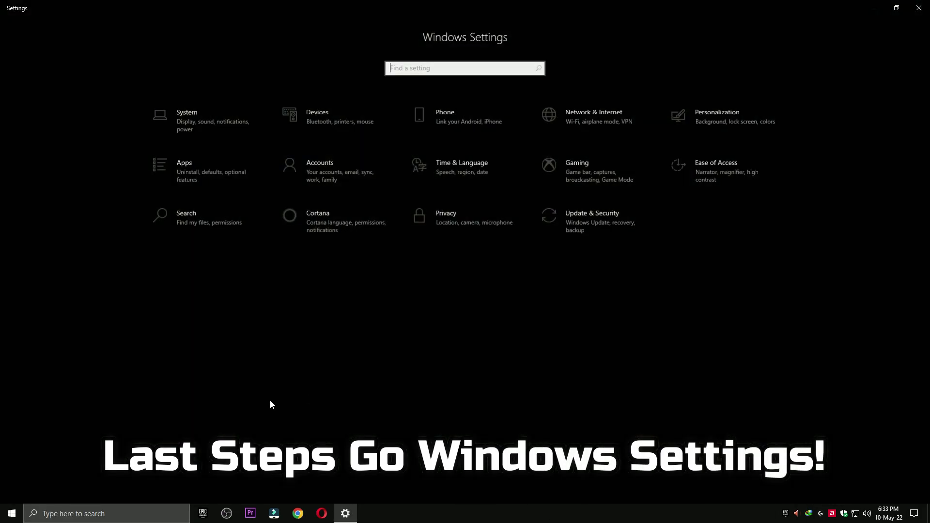
click(597, 168)
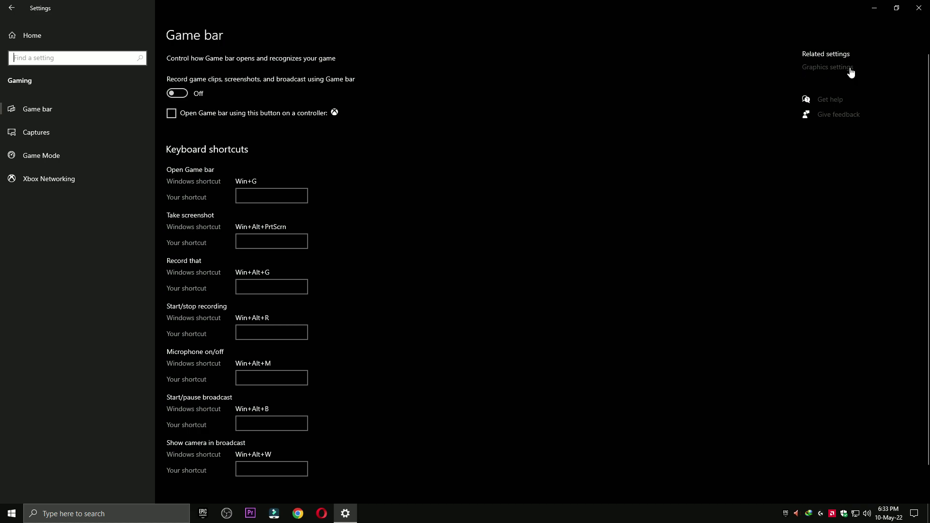
click(820, 69)
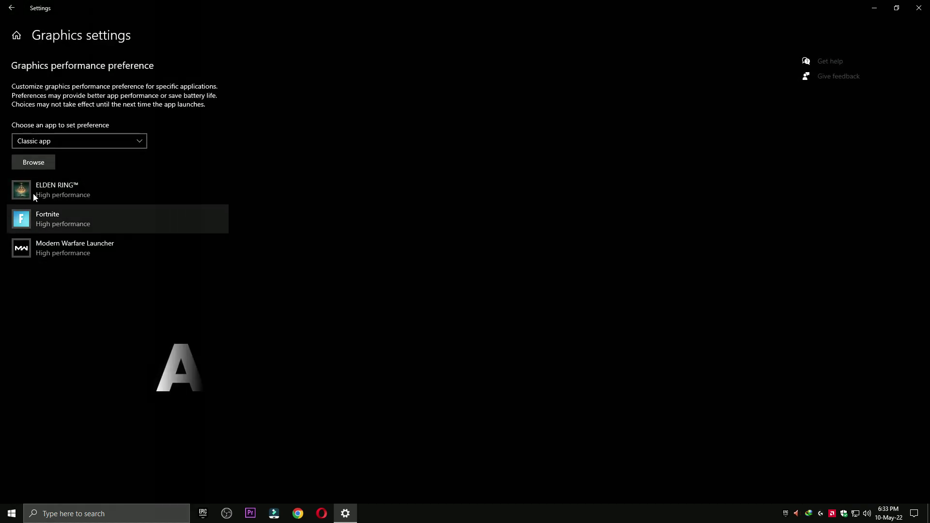
click(73, 219)
click(205, 268)
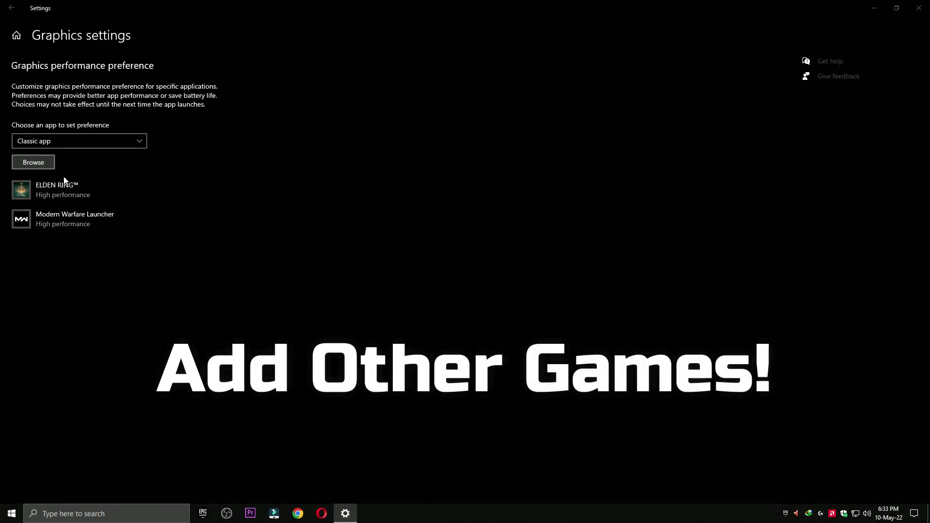
Add the classic app FortniteClient-Win64-Shipping.exe from D:\GAMES\Fortnite\FortniteGame\Binaries\Win64 to the graphics performance preference list.
click(33, 161)
click(48, 215)
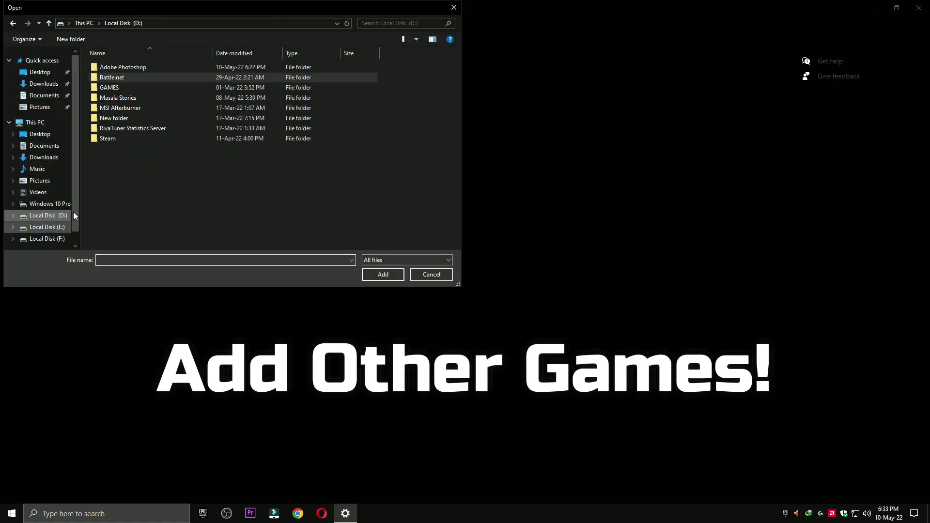
double_click(117, 86)
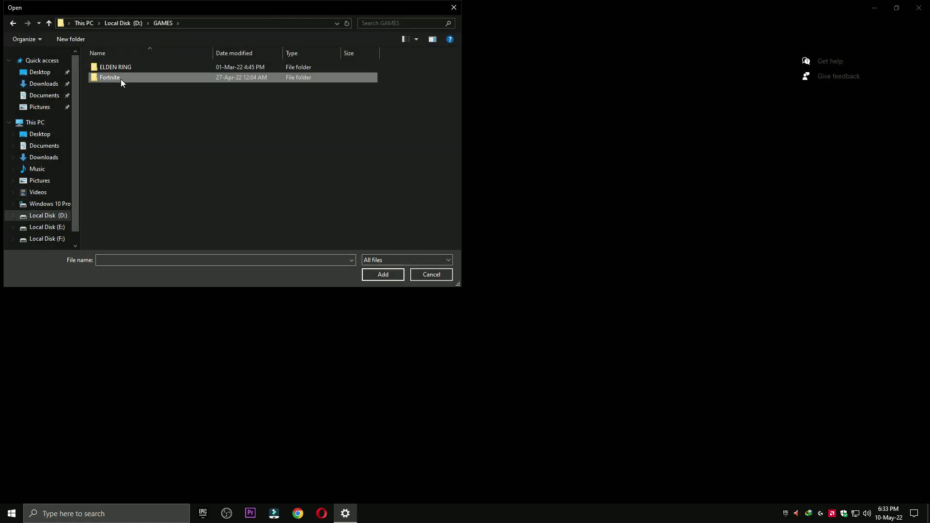
double_click(121, 80)
double_click(118, 109)
double_click(117, 68)
double_click(117, 77)
click(127, 97)
click(389, 280)
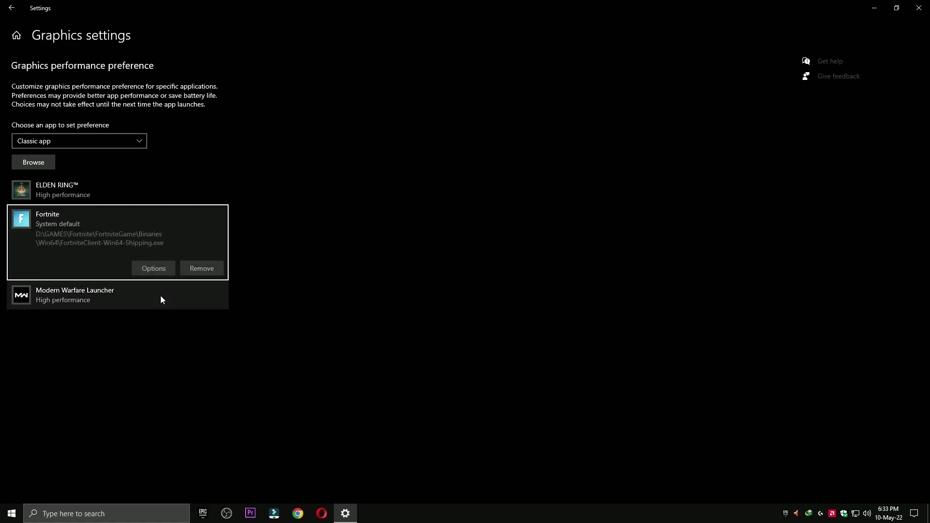
Set Fortnite's graphics preference to High performance and save it.
click(164, 273)
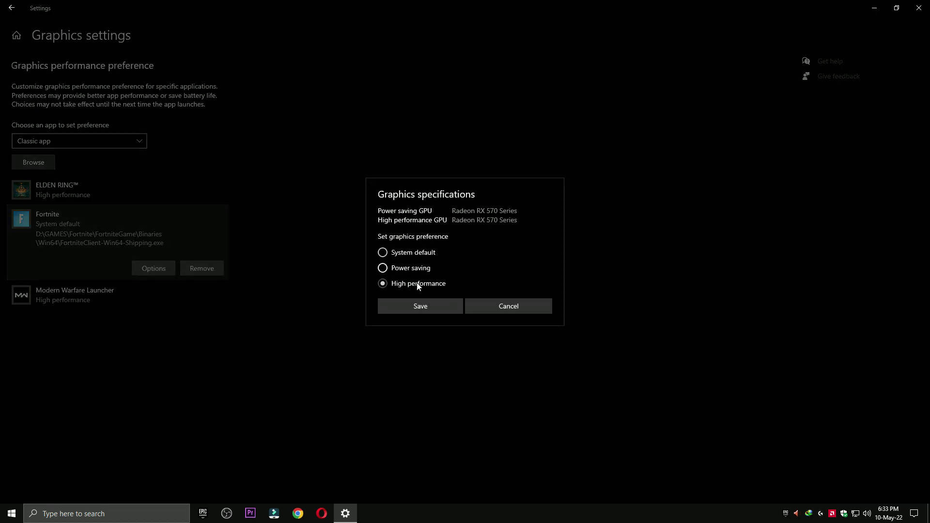
click(413, 304)
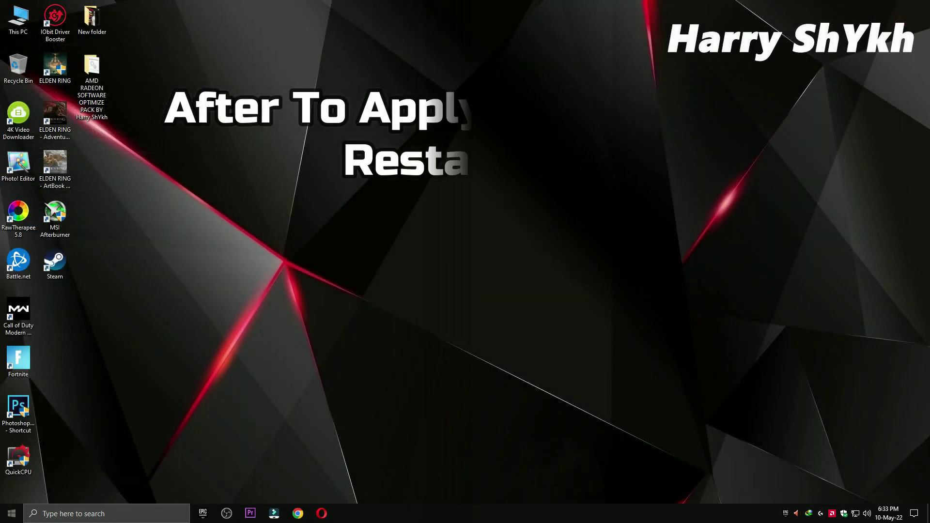
Restart the PC to apply the changes.
click(6, 507)
click(12, 492)
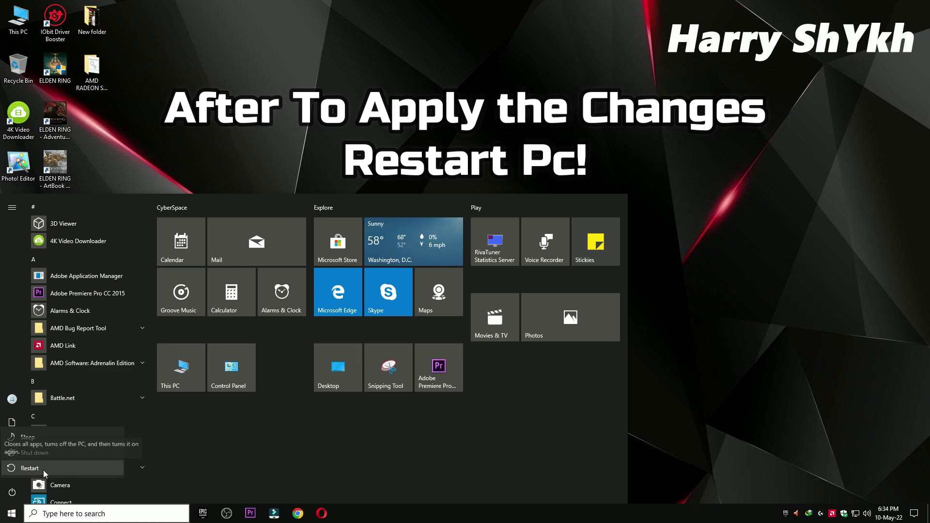